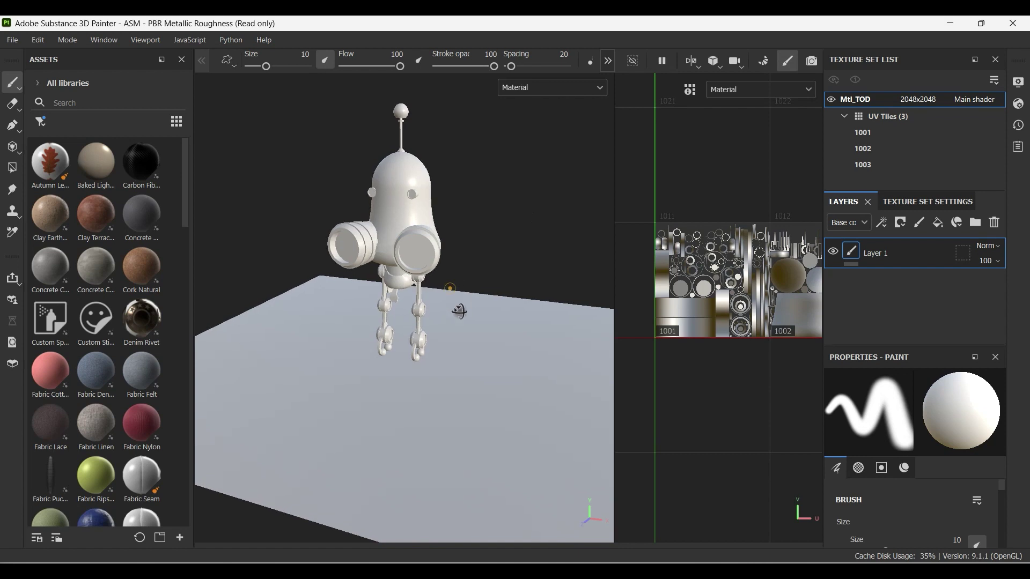
# Undo the stray test paint stroke on the ground plane, viewing the robot from above
pyautogui.moveTo(460, 300); pyautogui.dragTo(436, 272, button='middle')
pyautogui.keyDown('alt'); pyautogui.moveTo(437, 272); pyautogui.dragTo(257, 359); pyautogui.keyUp('alt')
pyautogui.moveTo(421, 305)
pyautogui.keyDown('alt'); pyautogui.mouseDown()
pyautogui.moveTo(372, 350)
pyautogui.moveTo(444, 295)
pyautogui.moveTo(375, 322)
pyautogui.moveTo(429, 244)
pyautogui.moveTo(411, 293)
pyautogui.moveTo(437, 285)
pyautogui.moveTo(459, 304)
pyautogui.mouseUp(); pyautogui.keyUp('alt')
pyautogui.hotkey('ctrl', 'z')
pyautogui.scroll(2, 460, 304)
pyautogui.scroll(2, 437, 298)
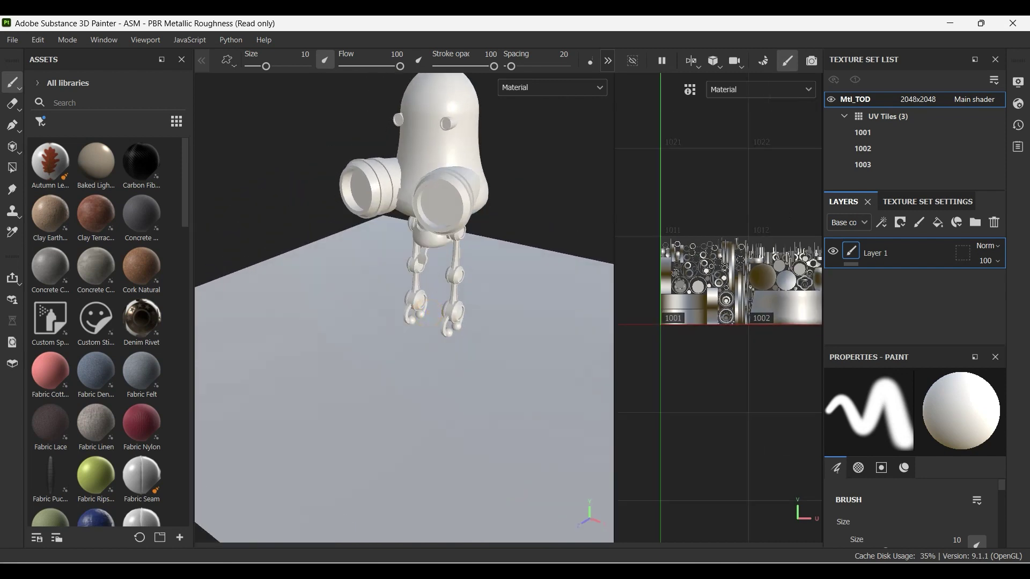
pyautogui.scroll(-2, 670, 268)
pyautogui.moveTo(671, 268); pyautogui.dragTo(642, 299, button='middle')
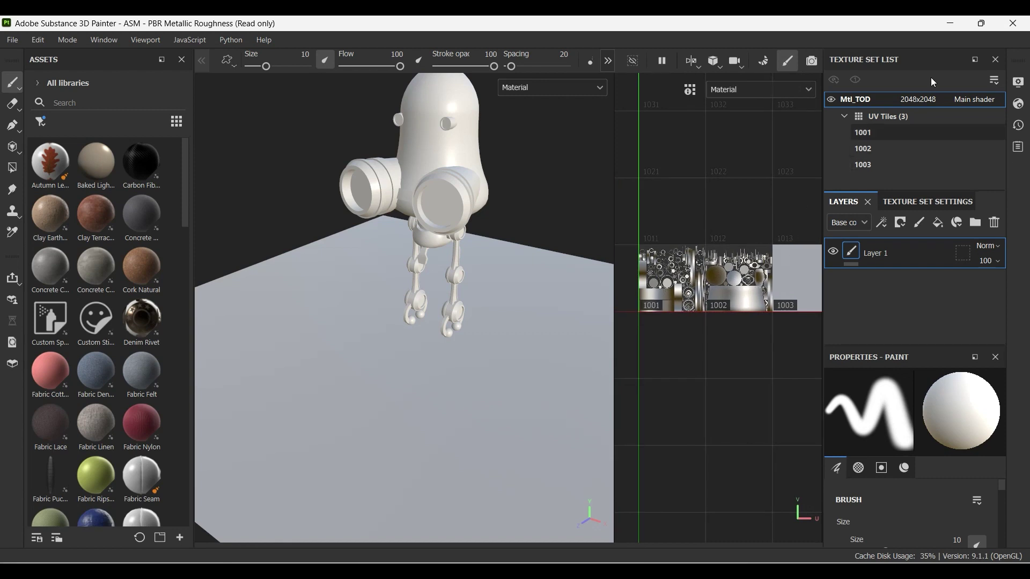
pyautogui.click(844, 116)
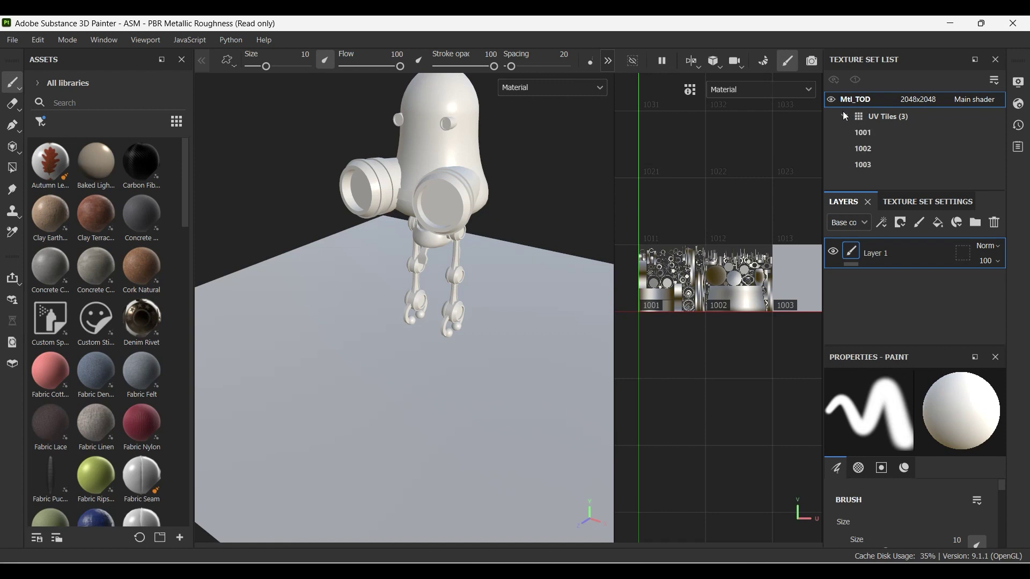
pyautogui.click(843, 116)
pyautogui.keyDown('alt'); pyautogui.moveTo(427, 274); pyautogui.dragTo(451, 268); pyautogui.keyUp('alt')
pyautogui.scroll(-2, 741, 241)
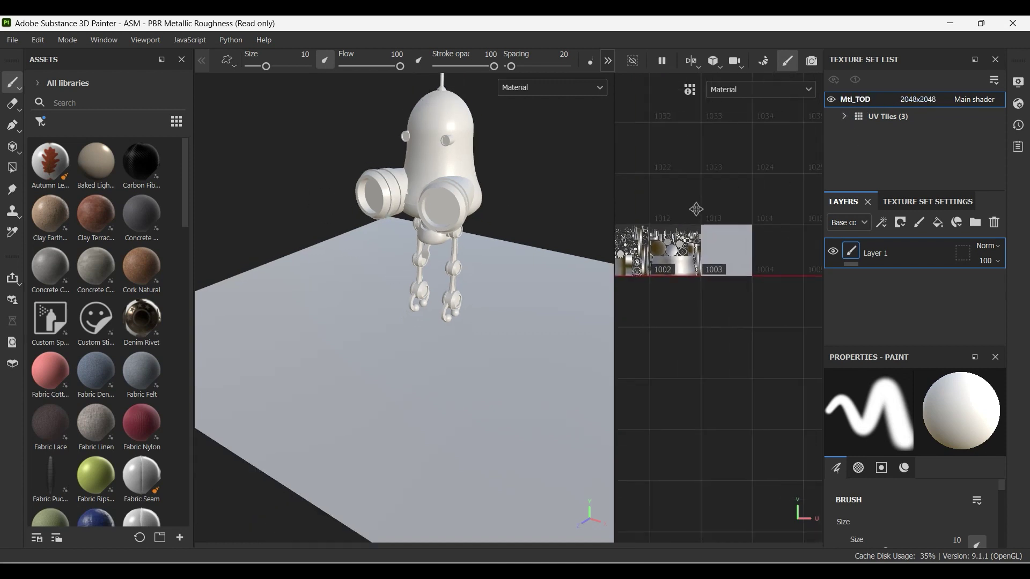
pyautogui.moveTo(720, 240); pyautogui.dragTo(778, 229, button='middle')
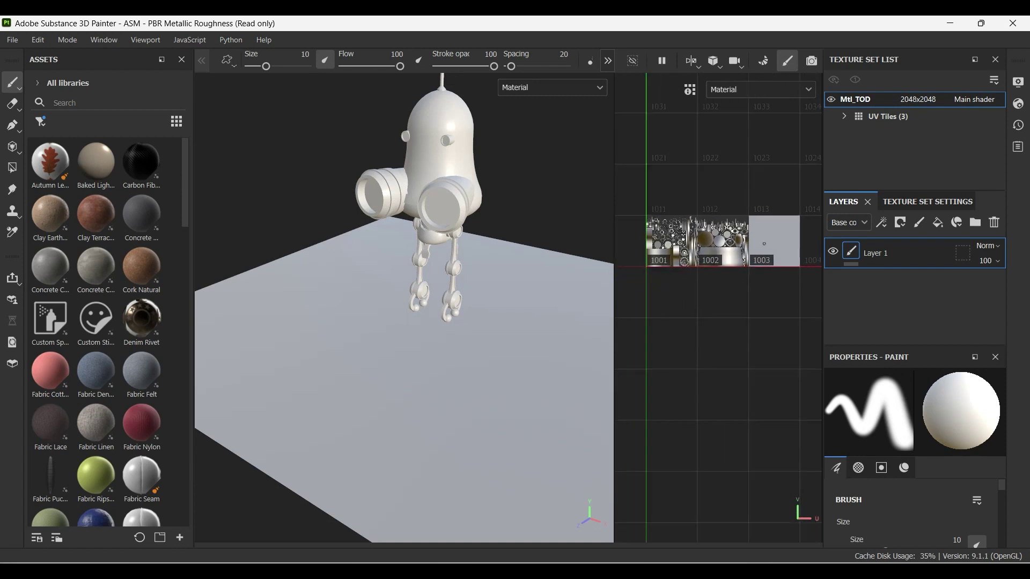
pyautogui.scroll(1, 773, 254)
pyautogui.click(844, 116)
pyautogui.click(867, 164)
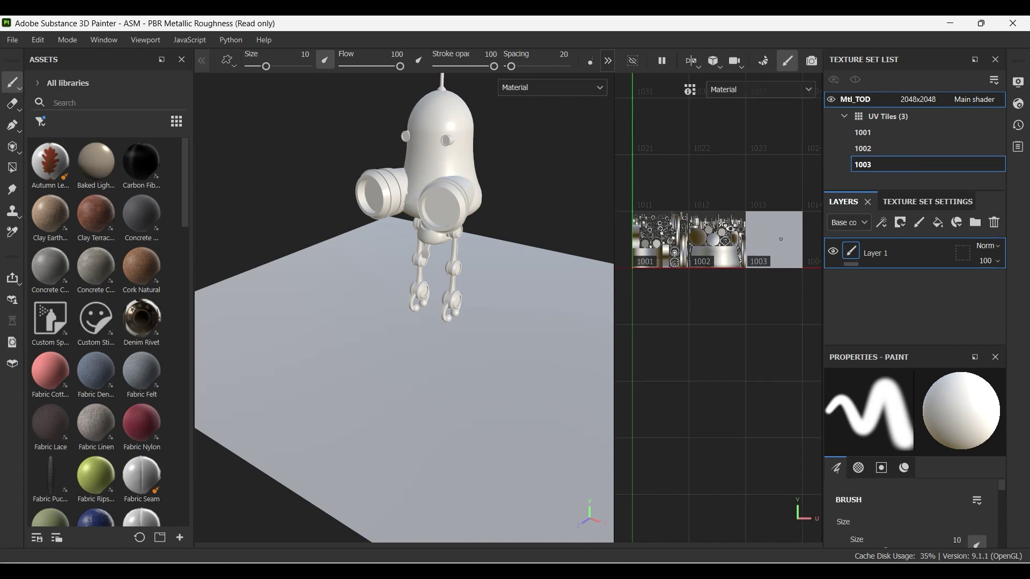
pyautogui.moveTo(781, 239); pyautogui.dragTo(784, 231)
pyautogui.hotkey('ctrl', 'z')
pyautogui.click(844, 116)
pyautogui.scroll(2, 439, 215)
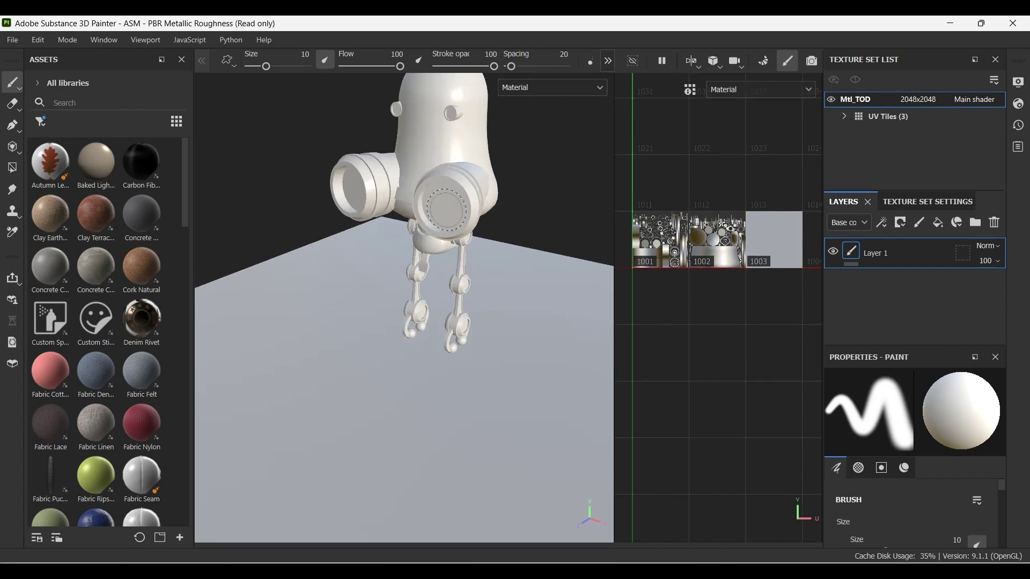
pyautogui.scroll(2, 437, 241)
pyautogui.scroll(2, 435, 263)
pyautogui.scroll(2, 434, 277)
pyautogui.keyDown('alt'); pyautogui.moveTo(434, 278); pyautogui.dragTo(424, 270); pyautogui.keyUp('alt')
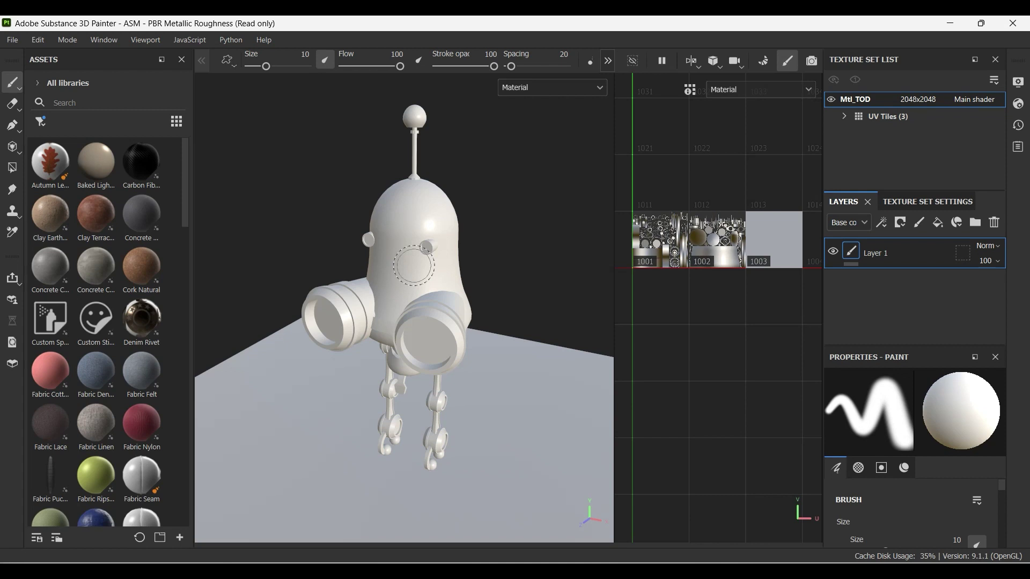
pyautogui.moveTo(320, 222)
pyautogui.keyDown('alt'); pyautogui.mouseDown()
pyautogui.moveTo(435, 255)
pyautogui.moveTo(426, 269)
pyautogui.moveTo(437, 236)
pyautogui.moveTo(461, 219)
pyautogui.mouseUp(); pyautogui.keyUp('alt')
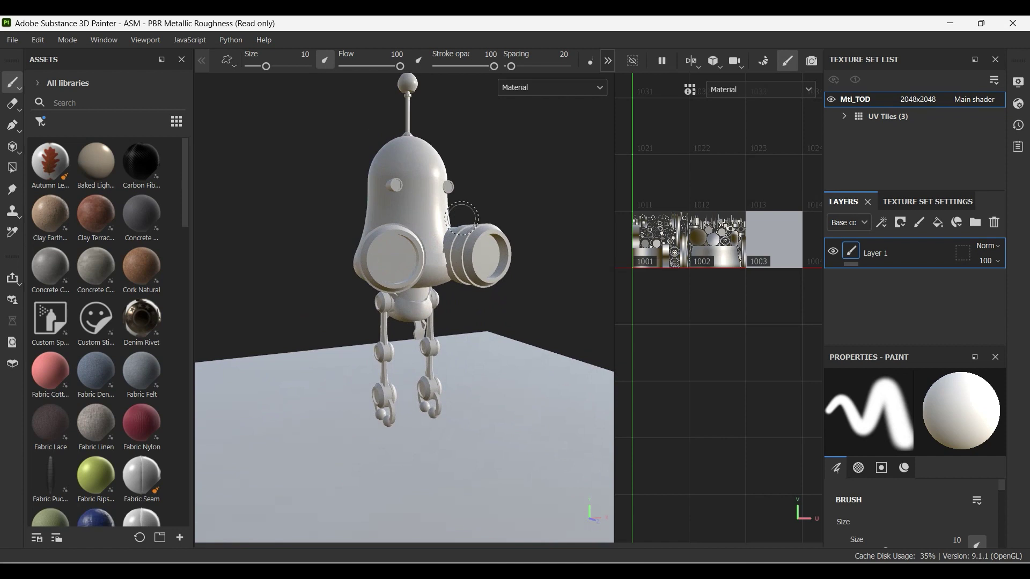
pyautogui.press('alt')
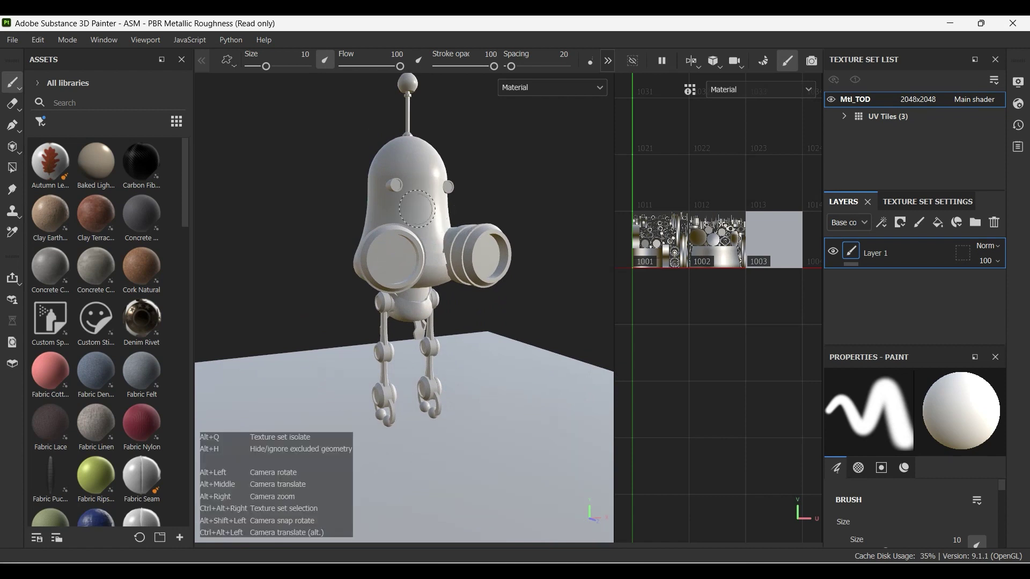
pyautogui.moveTo(299, 199)
pyautogui.keyDown('alt'); pyautogui.mouseDown()
pyautogui.moveTo(285, 195)
pyautogui.moveTo(287, 299)
pyautogui.moveTo(337, 136)
pyautogui.moveTo(247, 244)
pyautogui.moveTo(448, 149)
pyautogui.moveTo(329, 280)
pyautogui.moveTo(500, 277)
pyautogui.moveTo(317, 271)
pyautogui.moveTo(409, 256)
pyautogui.moveTo(392, 239)
pyautogui.moveTo(433, 290)
pyautogui.moveTo(442, 280)
pyautogui.mouseUp(); pyautogui.keyUp('alt')
pyautogui.scroll(3, 445, 278)
pyautogui.scroll(3, 450, 276)
pyautogui.scroll(-5, 449, 276)
pyautogui.scroll(-2, 468, 259)
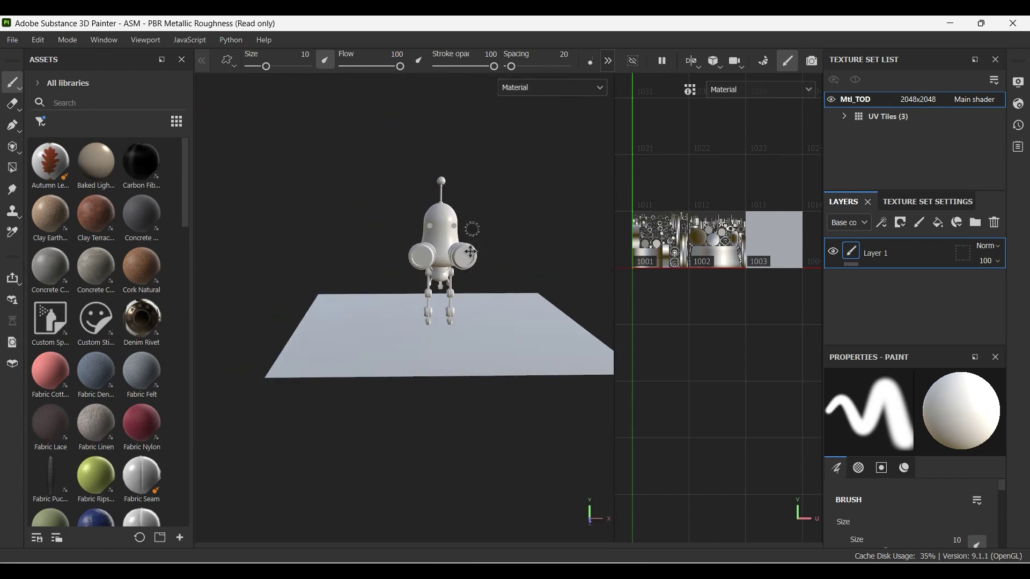
pyautogui.keyDown('alt'); pyautogui.moveTo(470, 251); pyautogui.dragTo(465, 264); pyautogui.keyUp('alt')
pyautogui.scroll(2, 463, 273)
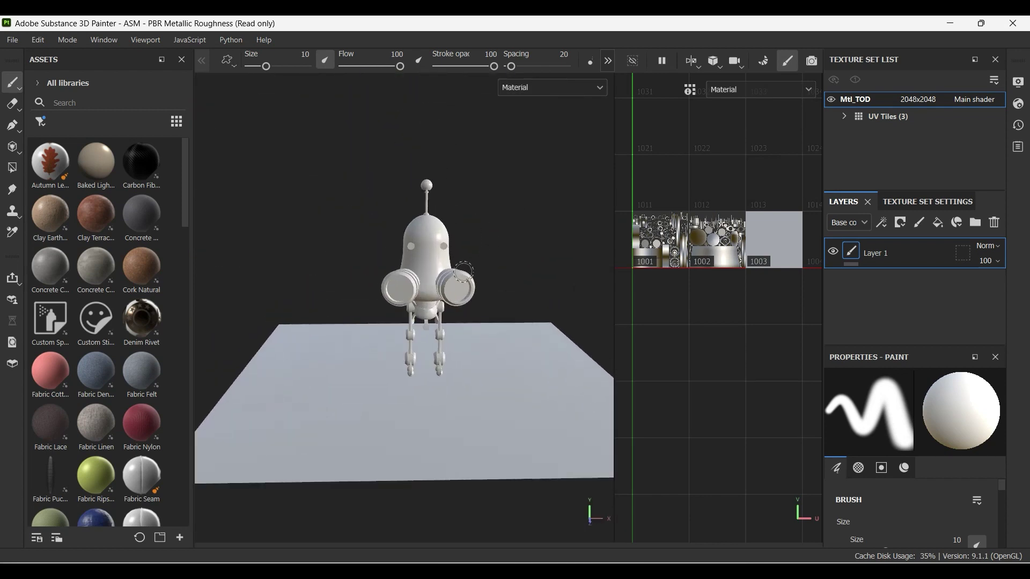
pyautogui.keyDown('alt'); pyautogui.moveTo(471, 296); pyautogui.dragTo(251, 293, button='middle'); pyautogui.keyUp('alt')
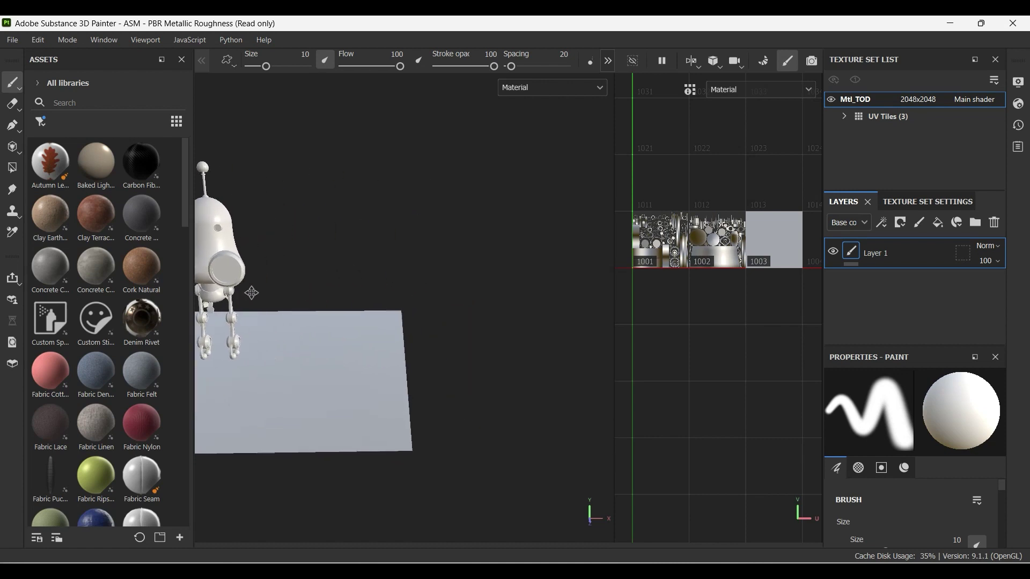
pyautogui.moveTo(250, 294)
pyautogui.keyDown('alt'); pyautogui.mouseDown()
pyautogui.moveTo(710, 273)
pyautogui.moveTo(320, 282)
pyautogui.mouseUp(); pyautogui.keyUp('alt')
pyautogui.scroll(2, 268, 299)
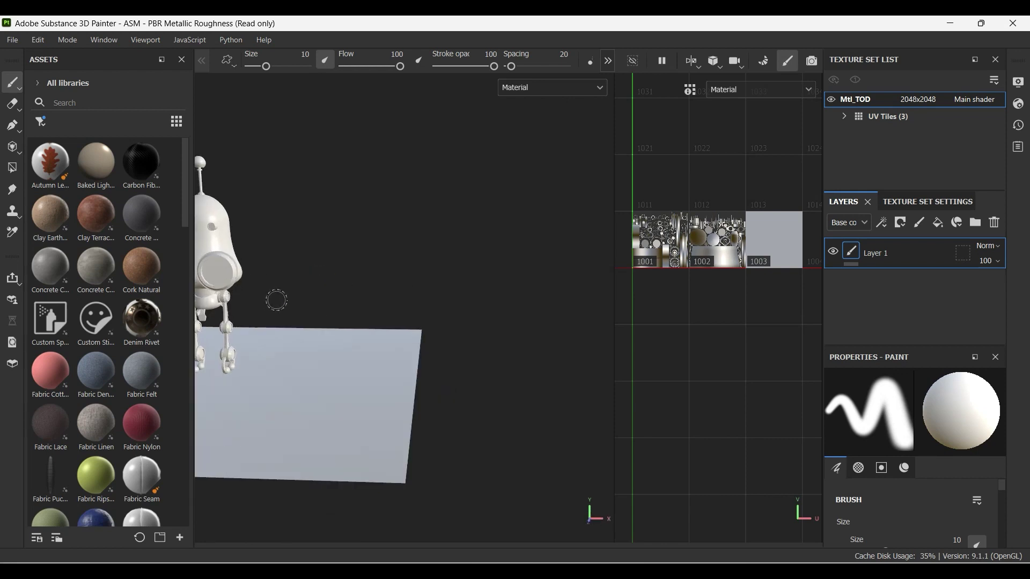
pyautogui.press('alt')
pyautogui.moveTo(272, 286)
pyautogui.keyDown('alt'); pyautogui.mouseDown()
pyautogui.moveTo(315, 266)
pyautogui.moveTo(507, 286)
pyautogui.mouseUp(); pyautogui.keyUp('alt')
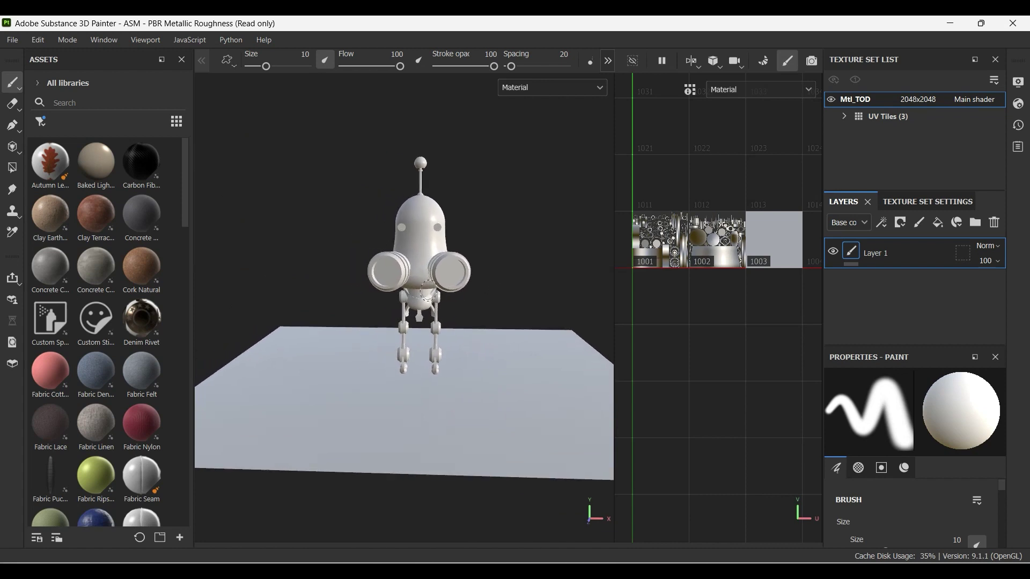
pyautogui.moveTo(326, 289)
pyautogui.keyDown('alt'); pyautogui.mouseDown(button='middle')
pyautogui.moveTo(204, 293)
pyautogui.moveTo(371, 192)
pyautogui.moveTo(288, 361)
pyautogui.moveTo(377, 266)
pyautogui.moveTo(337, 268)
pyautogui.mouseUp(button='middle'); pyautogui.keyUp('alt')
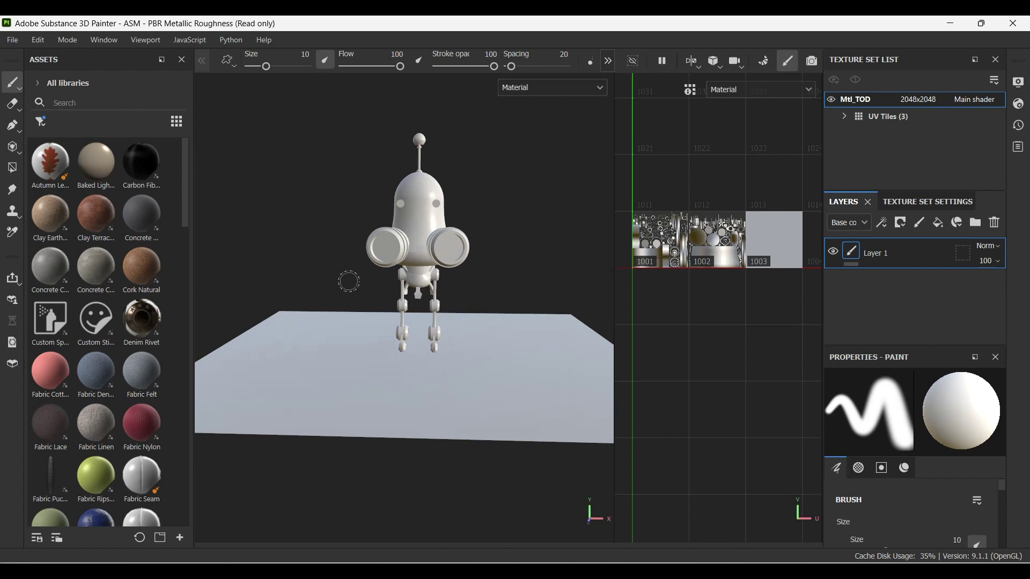
pyautogui.press('ctrl')
pyautogui.press('ctrl')
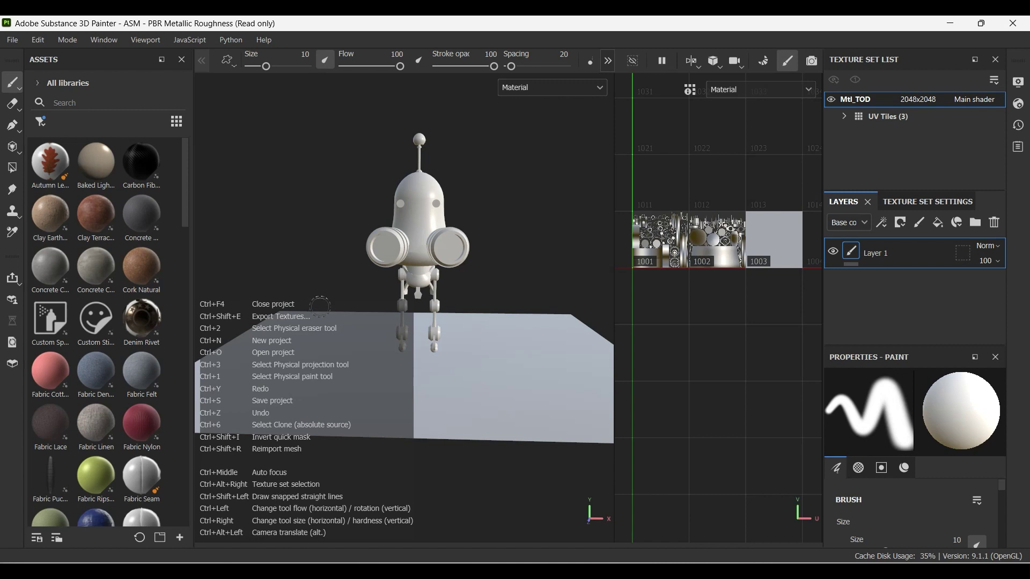
pyautogui.press('ctrl')
pyautogui.press('ctrl')
pyautogui.keyDown('alt'); pyautogui.moveTo(369, 230); pyautogui.dragTo(375, 239); pyautogui.keyUp('alt')
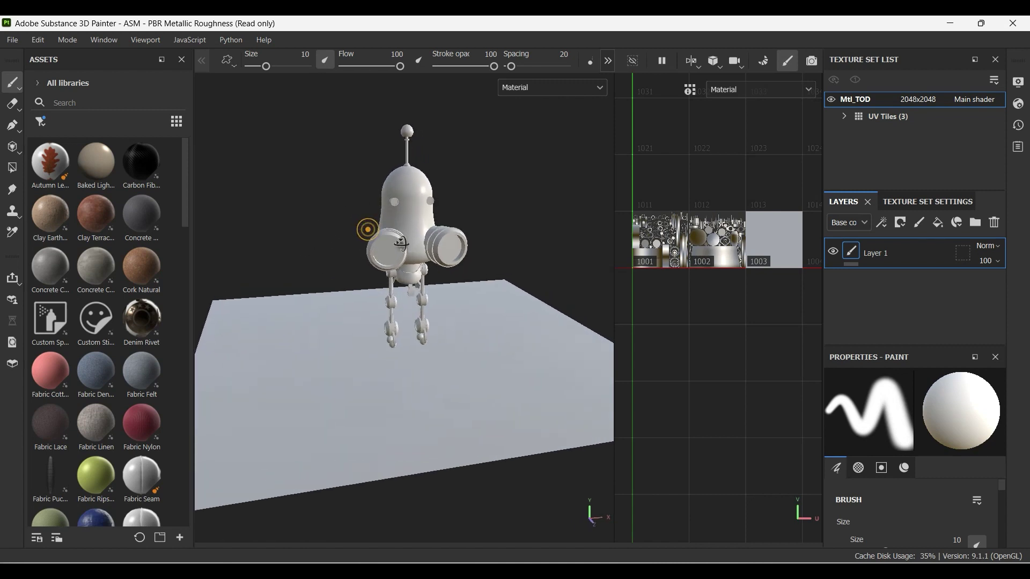
pyautogui.scroll(3, 384, 263)
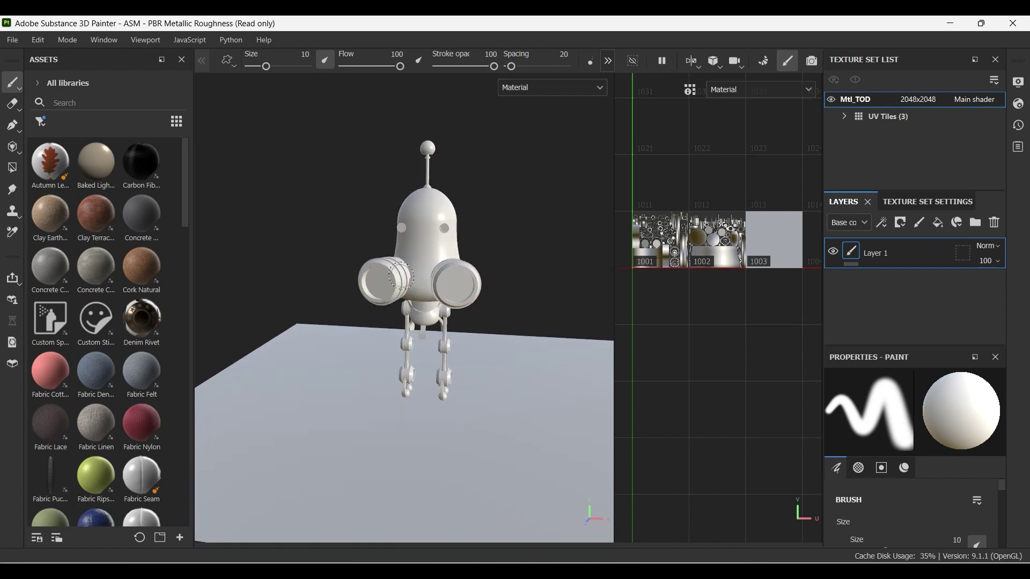
pyautogui.scroll(2, 426, 233)
pyautogui.moveTo(427, 234)
pyautogui.keyDown('alt'); pyautogui.mouseDown()
pyautogui.moveTo(423, 369)
pyautogui.moveTo(485, 307)
pyautogui.mouseUp(); pyautogui.keyUp('alt')
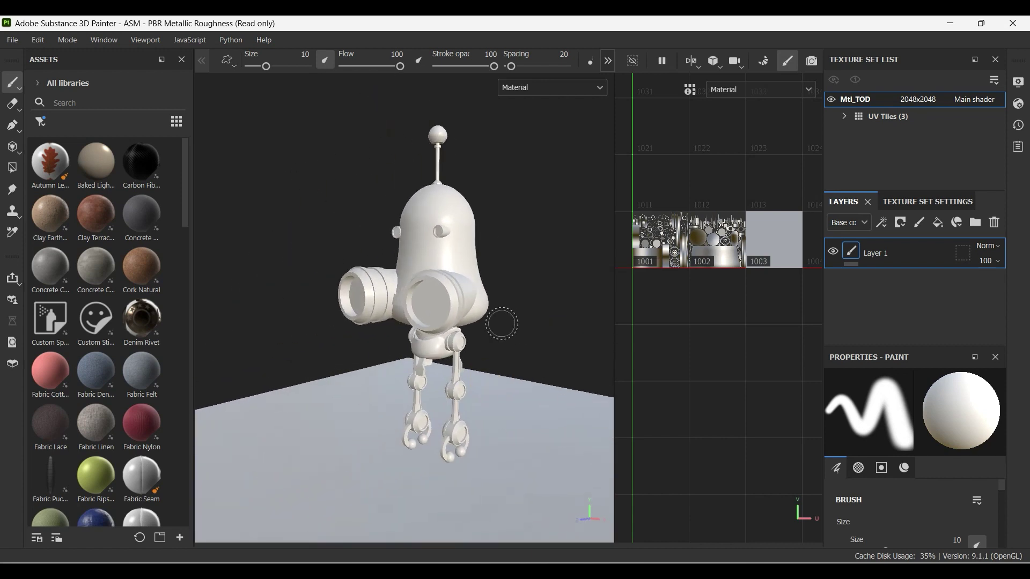
pyautogui.scroll(2, 553, 296)
pyautogui.moveTo(552, 296)
pyautogui.keyDown('alt'); pyautogui.mouseDown()
pyautogui.moveTo(586, 299)
pyautogui.moveTo(593, 360)
pyautogui.moveTo(500, 408)
pyautogui.moveTo(433, 386)
pyautogui.moveTo(466, 300)
pyautogui.mouseUp(); pyautogui.keyUp('alt')
pyautogui.scroll(1, 466, 298)
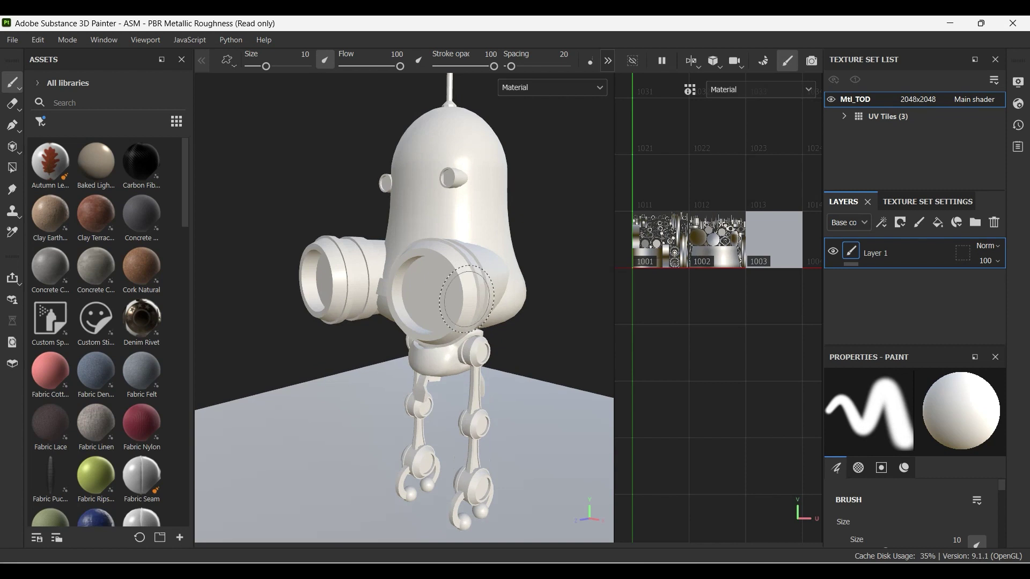
pyautogui.keyDown('alt'); pyautogui.moveTo(480, 247); pyautogui.dragTo(466, 378); pyautogui.keyUp('alt')
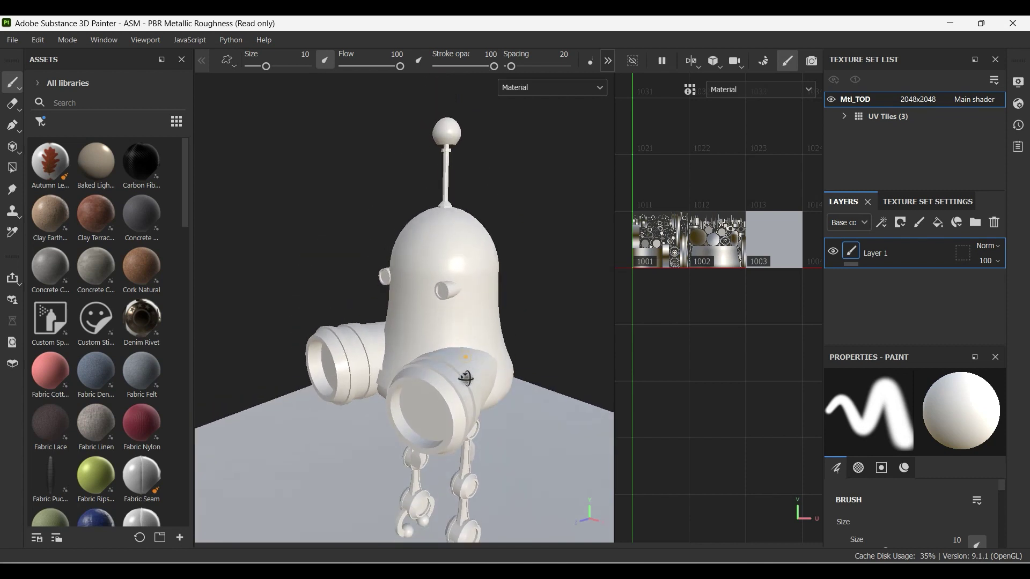
pyautogui.scroll(2, 465, 378)
pyautogui.scroll(2, 472, 375)
pyautogui.scroll(2, 482, 370)
pyautogui.scroll(1, 485, 367)
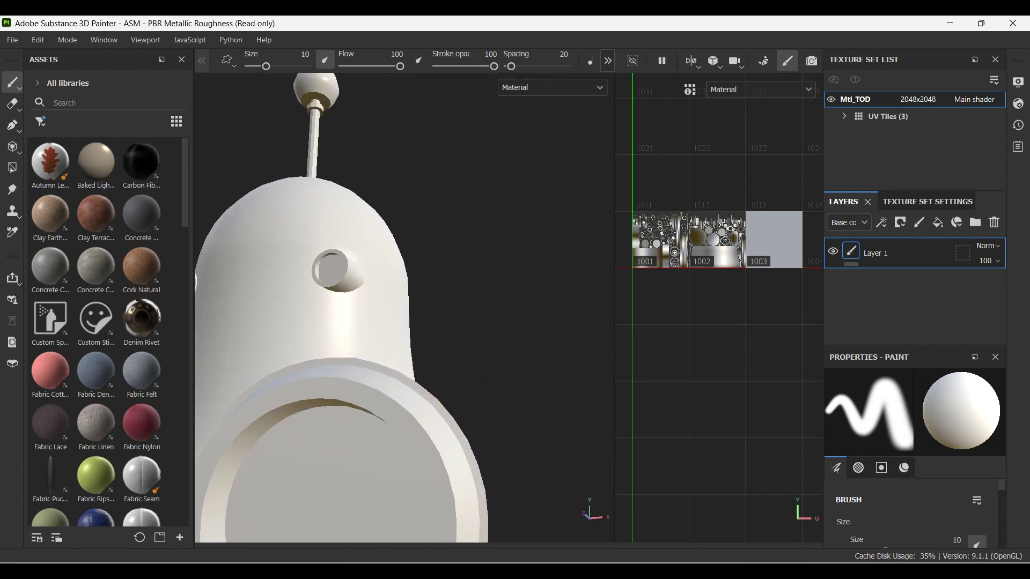
pyautogui.scroll(-2, 452, 329)
pyautogui.moveTo(452, 329)
pyautogui.keyDown('alt'); pyautogui.mouseDown()
pyautogui.moveTo(313, 395)
pyautogui.moveTo(375, 323)
pyautogui.moveTo(395, 336)
pyautogui.mouseUp(); pyautogui.keyUp('alt')
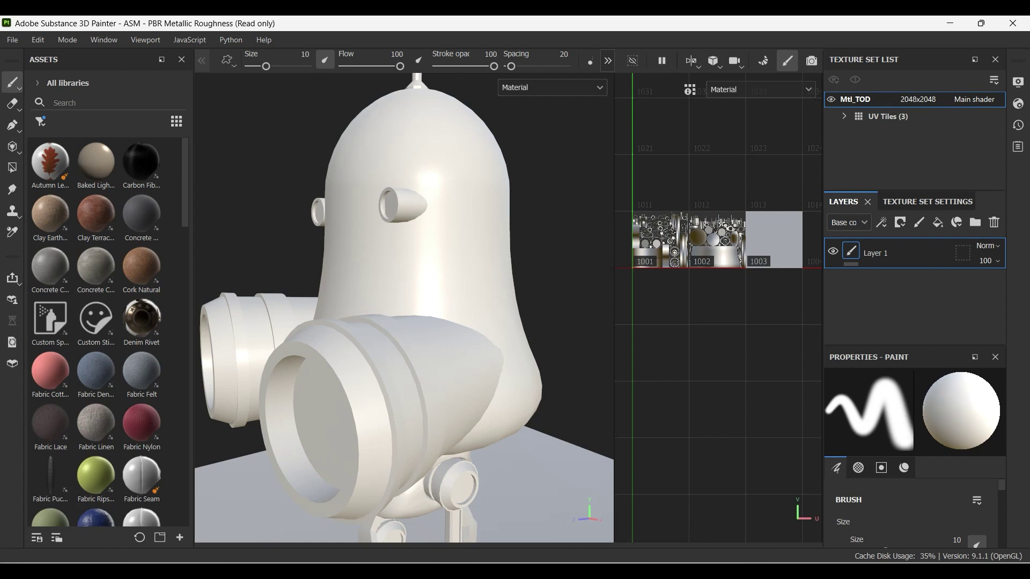
pyautogui.hotkey('alt', 'Tab')
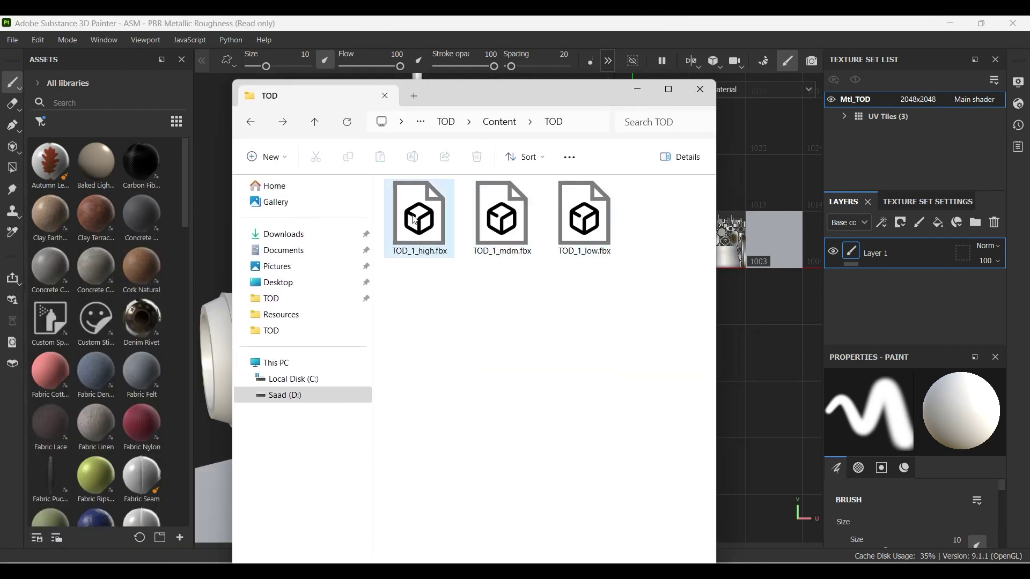
pyautogui.moveTo(497, 95); pyautogui.dragTo(0, 97)
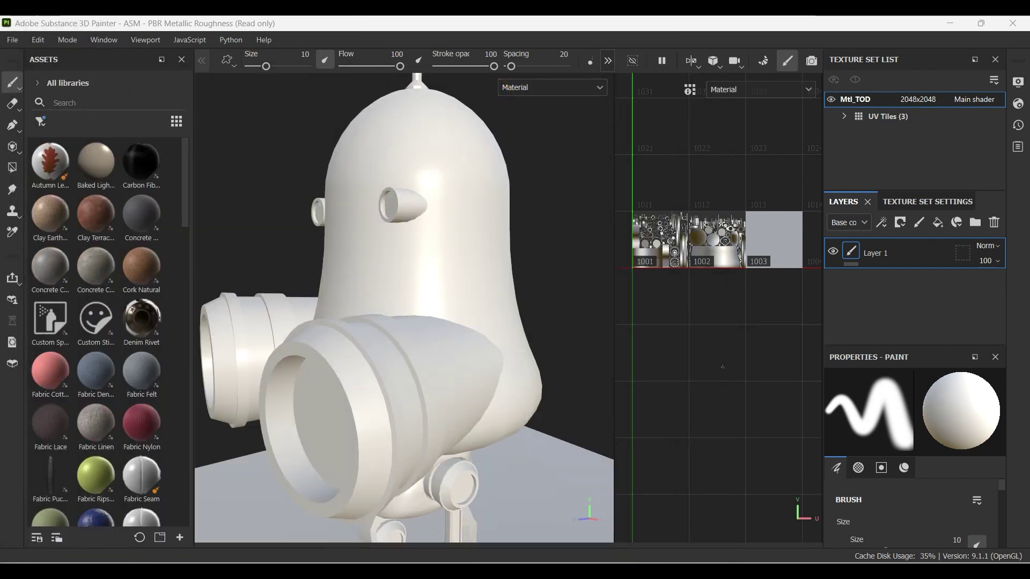
pyautogui.scroll(-2, 718, 279)
# Show the Mtl_TOD Texture Set Settings scrolled down to the Mesh Maps section and its Bake Mesh Maps button
pyautogui.scroll(-2, 383, 435)
pyautogui.keyDown('alt'); pyautogui.moveTo(384, 435); pyautogui.dragTo(453, 370); pyautogui.keyUp('alt')
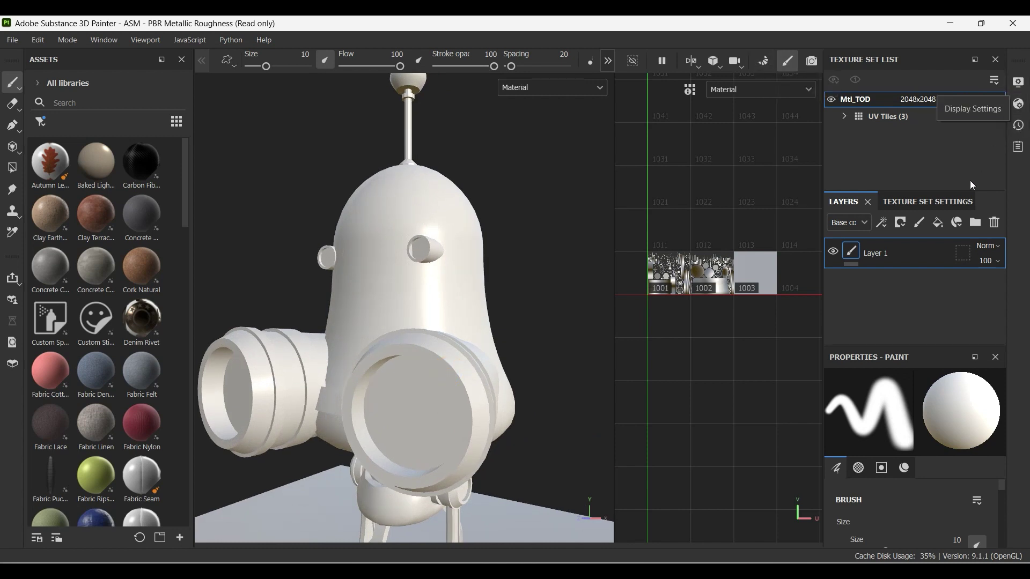
pyautogui.click(935, 197)
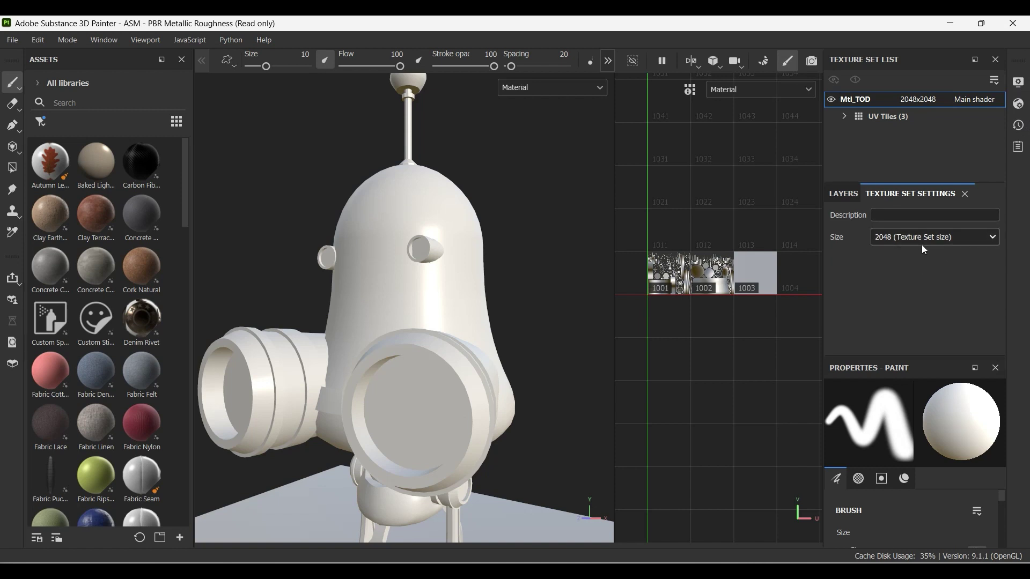
pyautogui.click(849, 195)
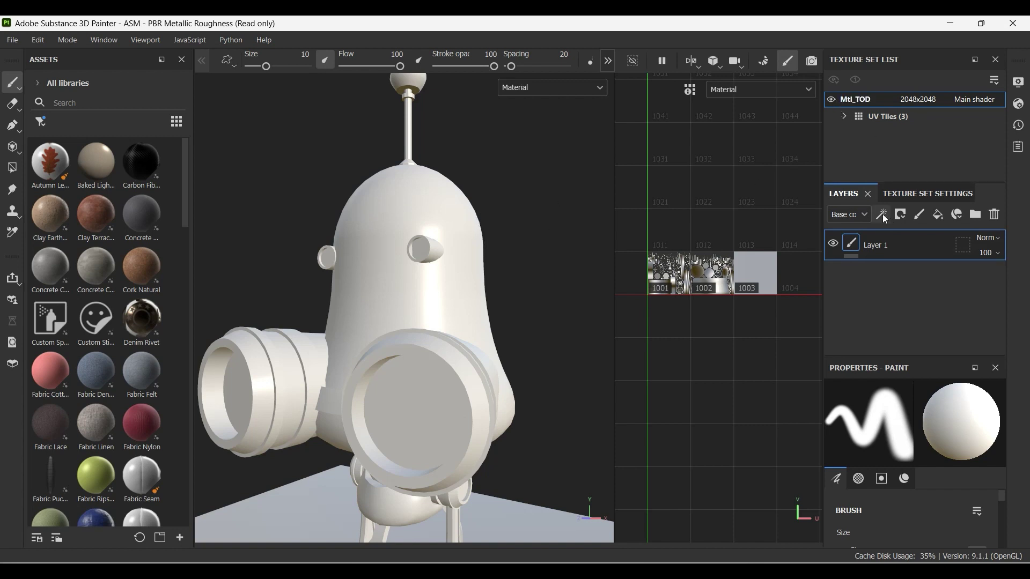
pyautogui.click(912, 194)
pyautogui.scroll(-5, 913, 288)
pyautogui.scroll(-2, 914, 285)
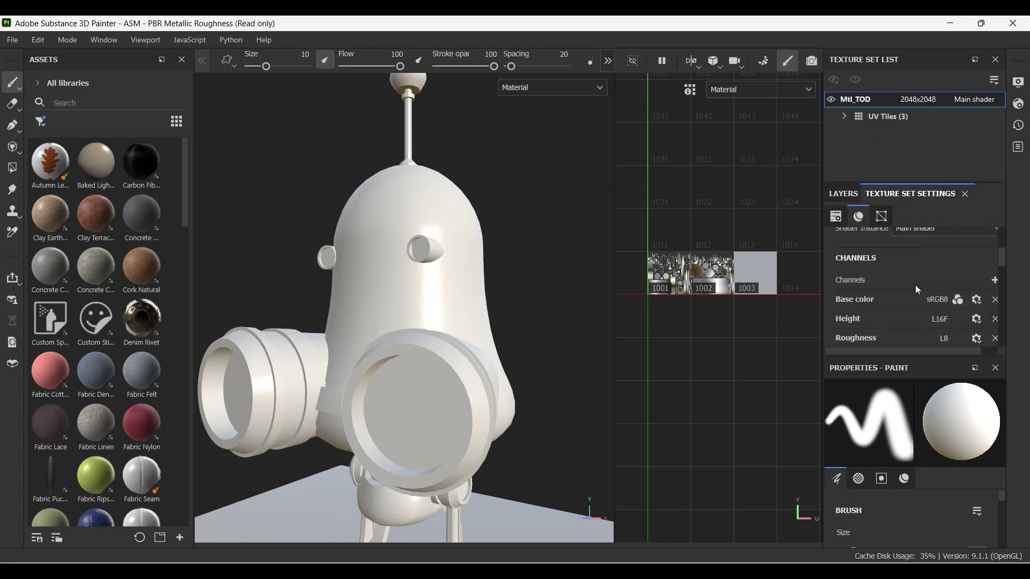
pyautogui.moveTo(902, 352); pyautogui.dragTo(924, 349)
pyautogui.scroll(-3, 921, 282)
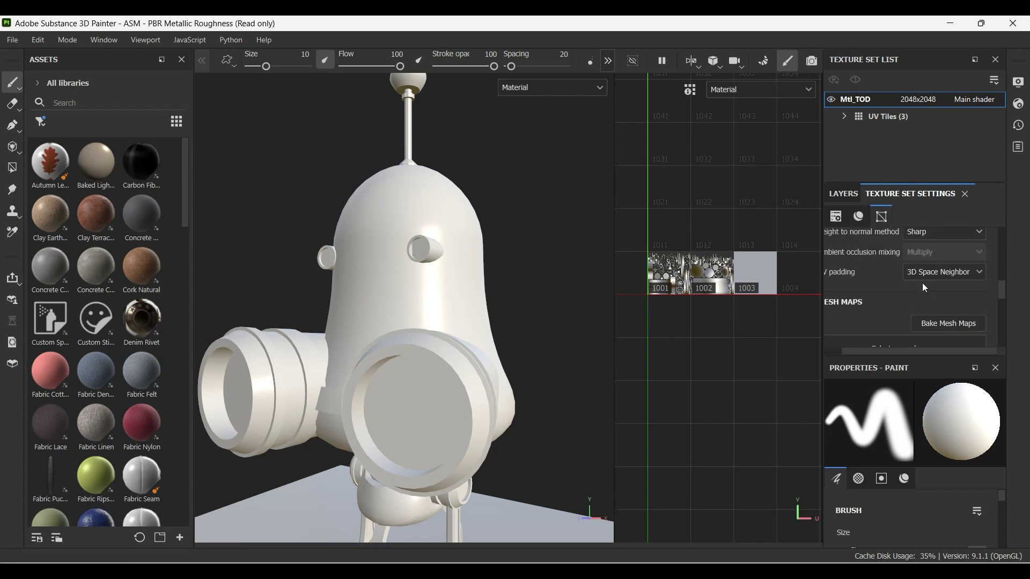
pyautogui.scroll(-3, 945, 292)
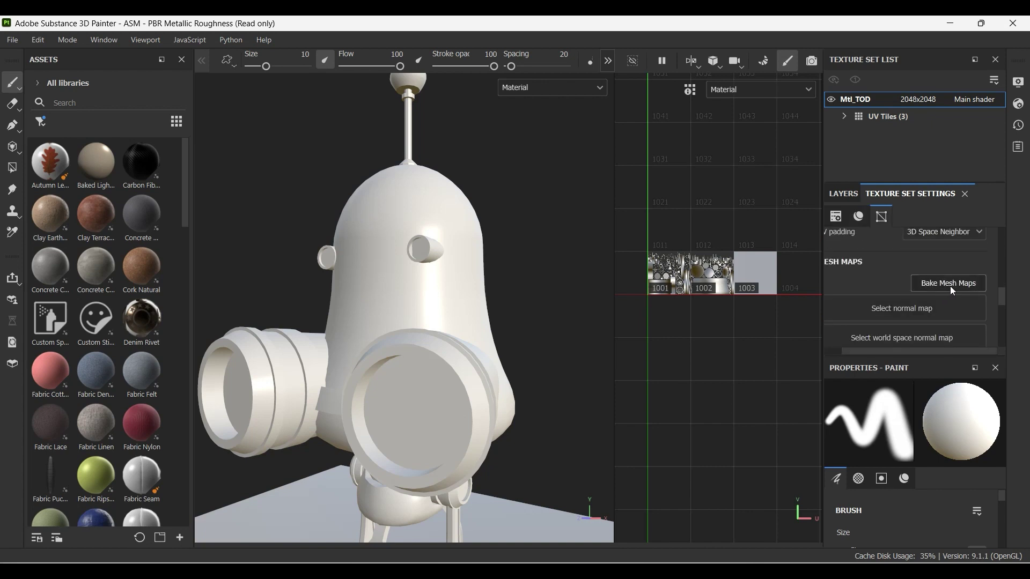
# Enter mesh map baking and change the Common output size from 1024 to 2048
pyautogui.click(763, 61)
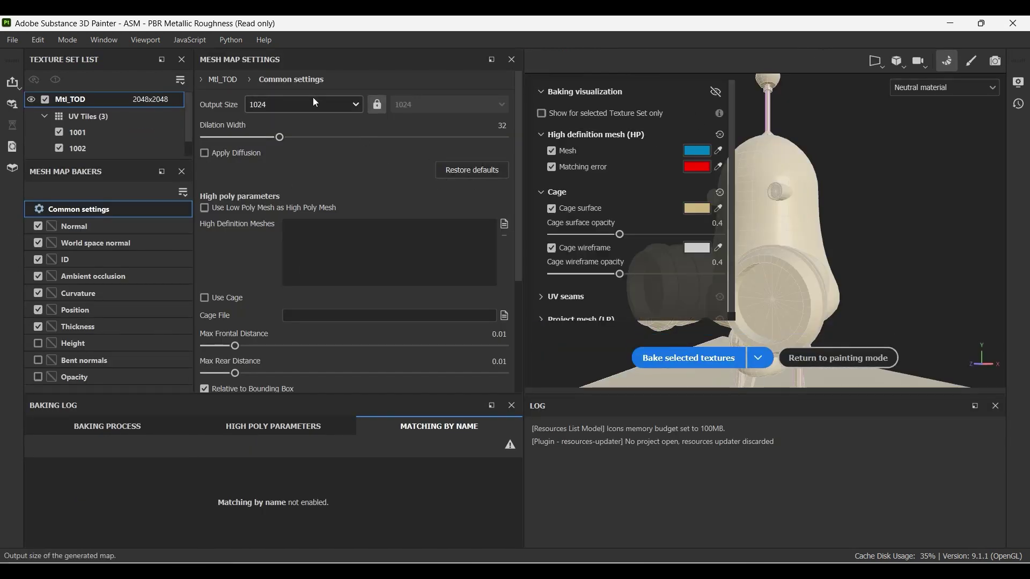
pyautogui.click(334, 104)
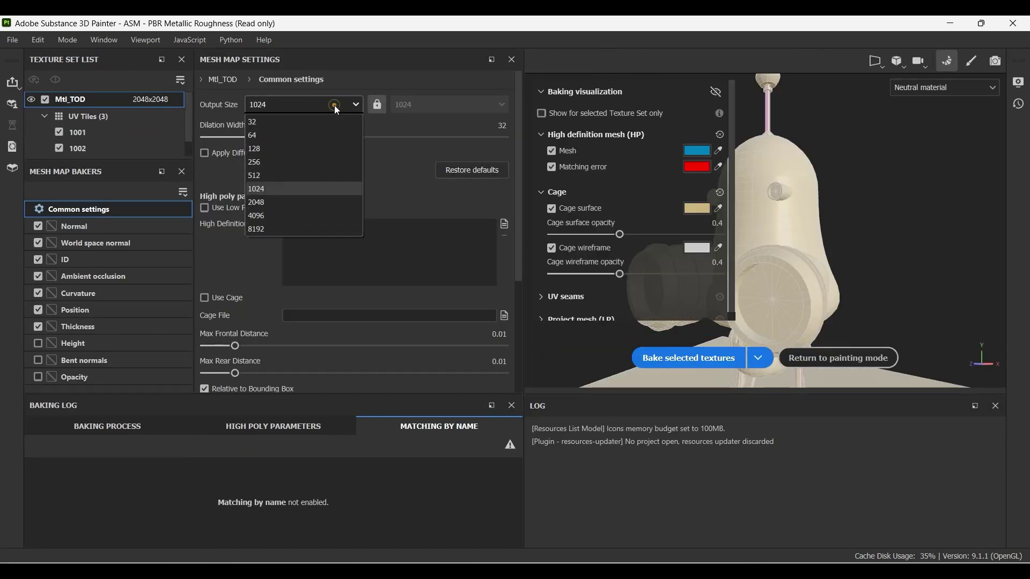
pyautogui.click(294, 202)
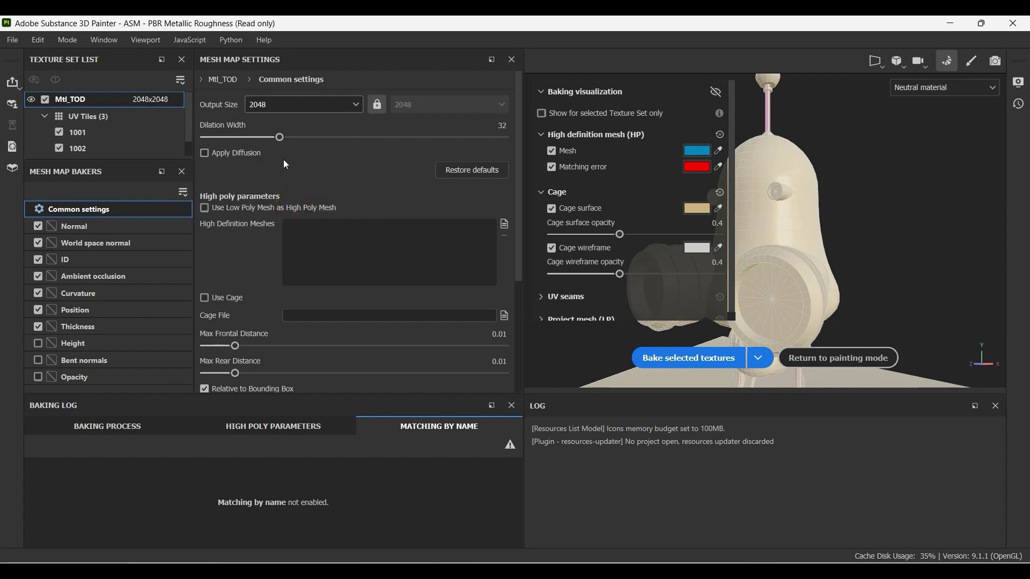
pyautogui.scroll(-1, 369, 180)
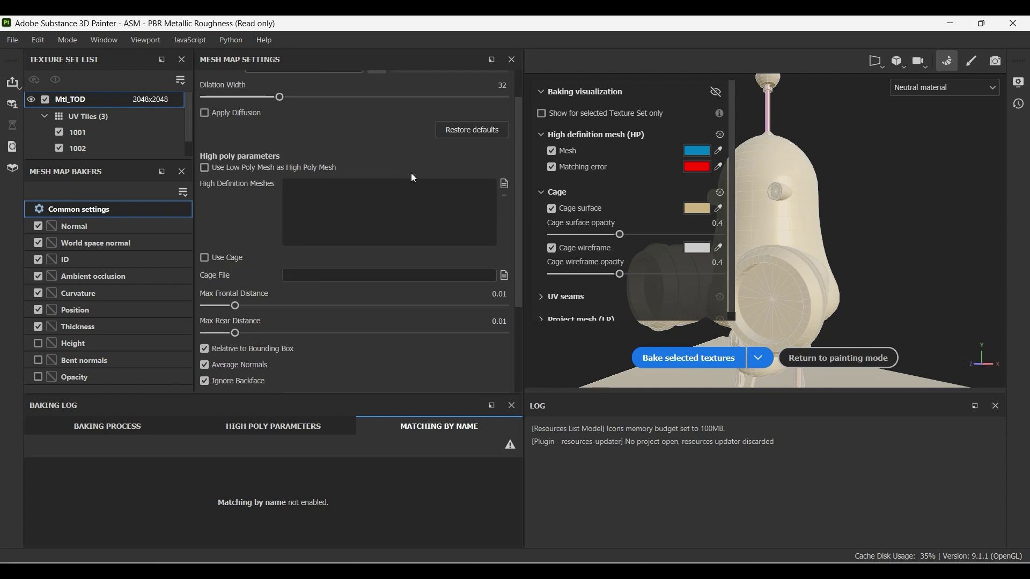
# Load TOD_1_high.fbx as the high-definition mesh and verify the low-poly part names in Maya
pyautogui.click(504, 185)
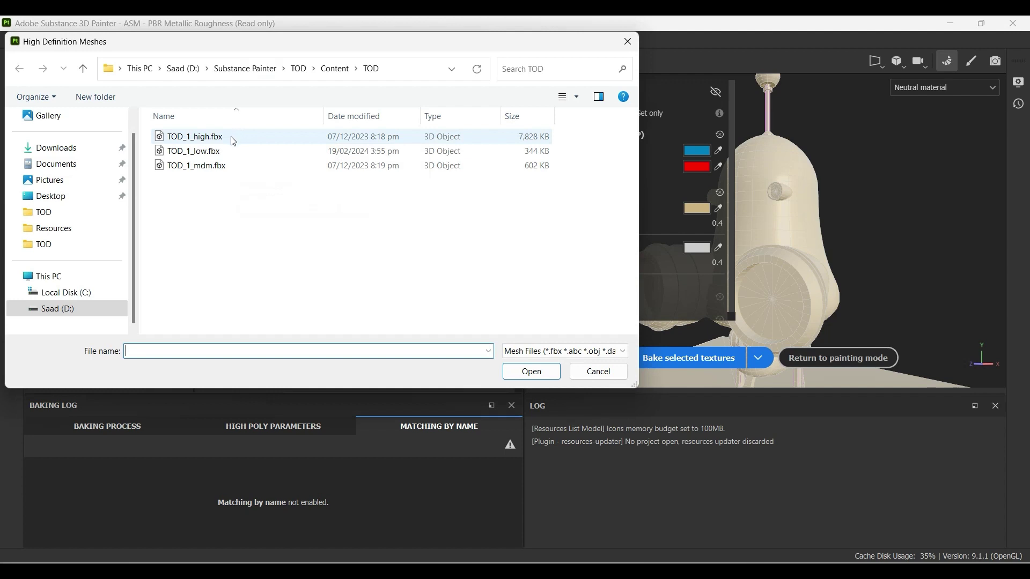
pyautogui.doubleClick(233, 141)
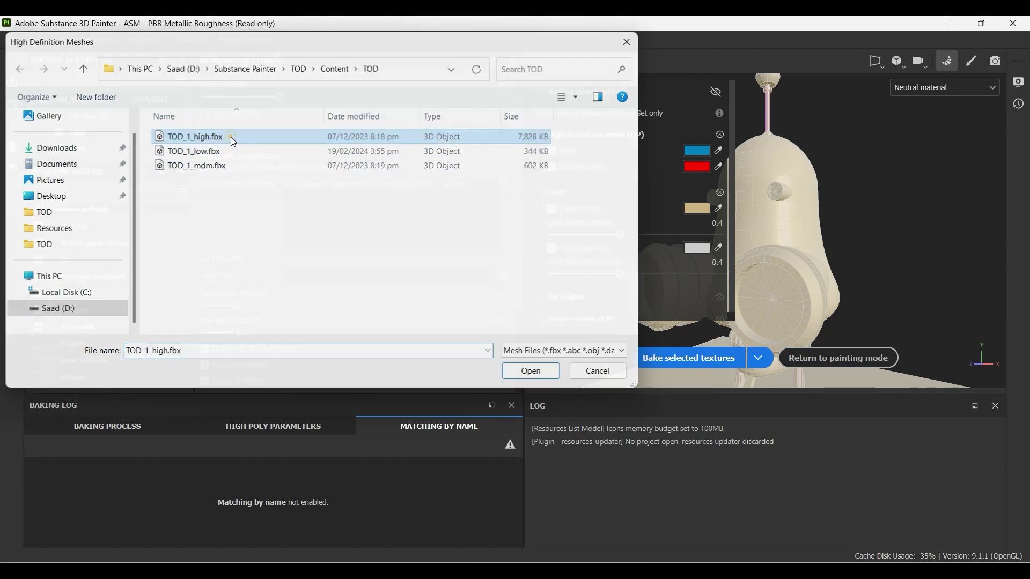
pyautogui.moveTo(900, 200)
pyautogui.keyDown('alt'); pyautogui.mouseDown()
pyautogui.moveTo(870, 223)
pyautogui.moveTo(808, 232)
pyautogui.moveTo(836, 252)
pyautogui.mouseUp(); pyautogui.keyUp('alt')
pyautogui.scroll(-3, 345, 290)
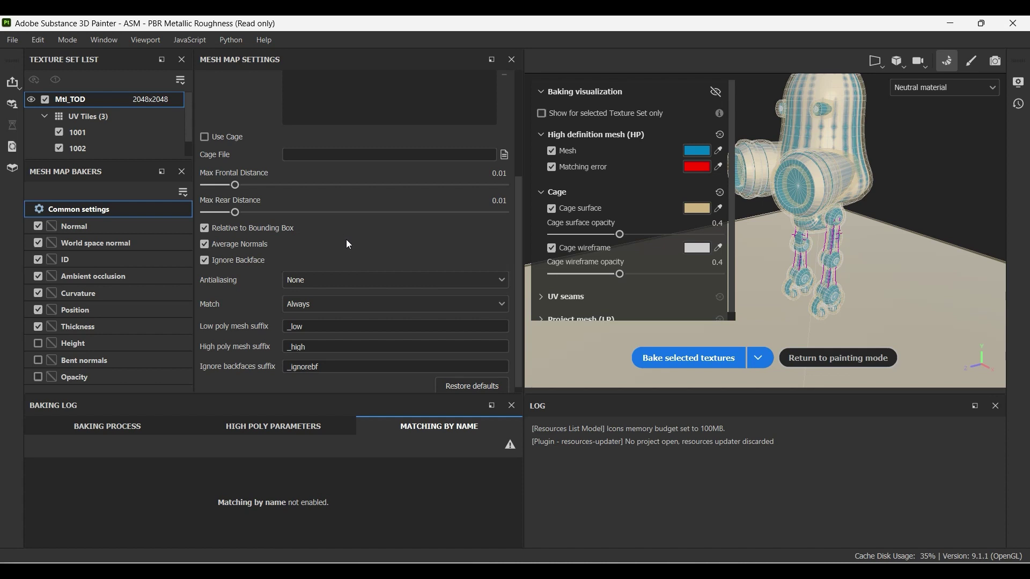
pyautogui.scroll(-1, 322, 287)
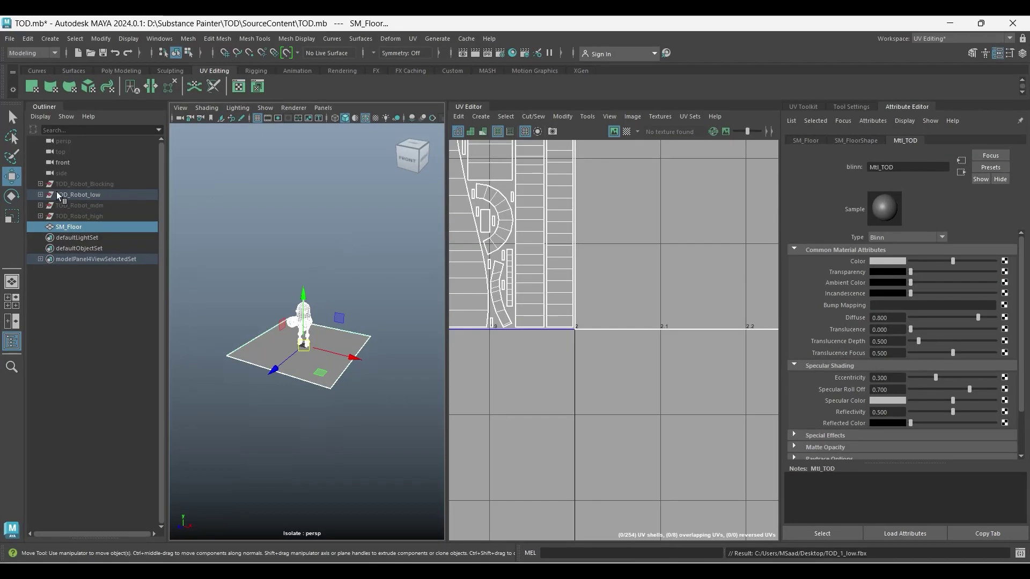
pyautogui.click(40, 195)
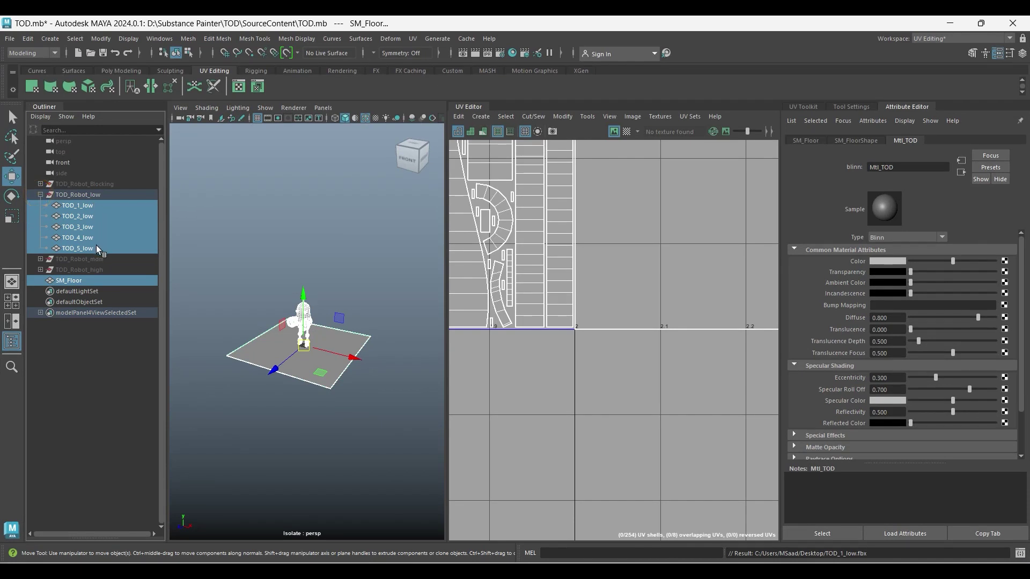
pyautogui.click(950, 23)
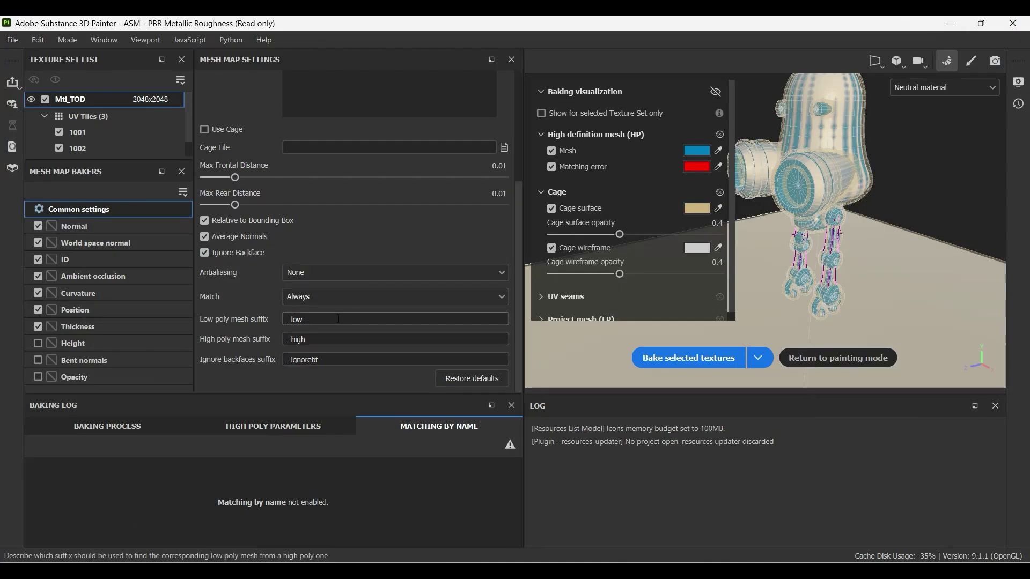
# Set Match to By Mesh Name, pairing TOD_1–TOD_5 low meshes with their _high versions
pyautogui.click(346, 299)
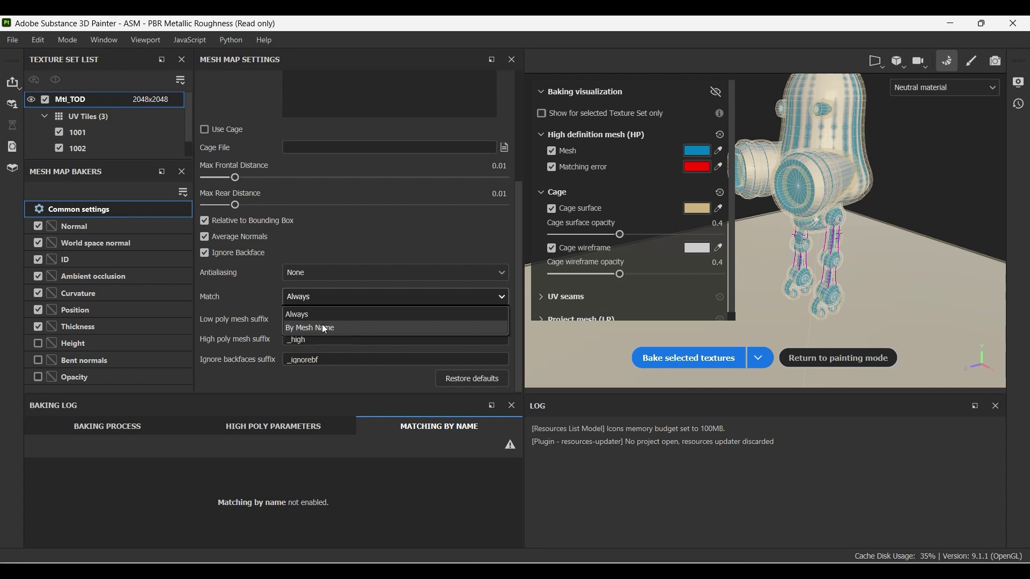
pyautogui.click(390, 334)
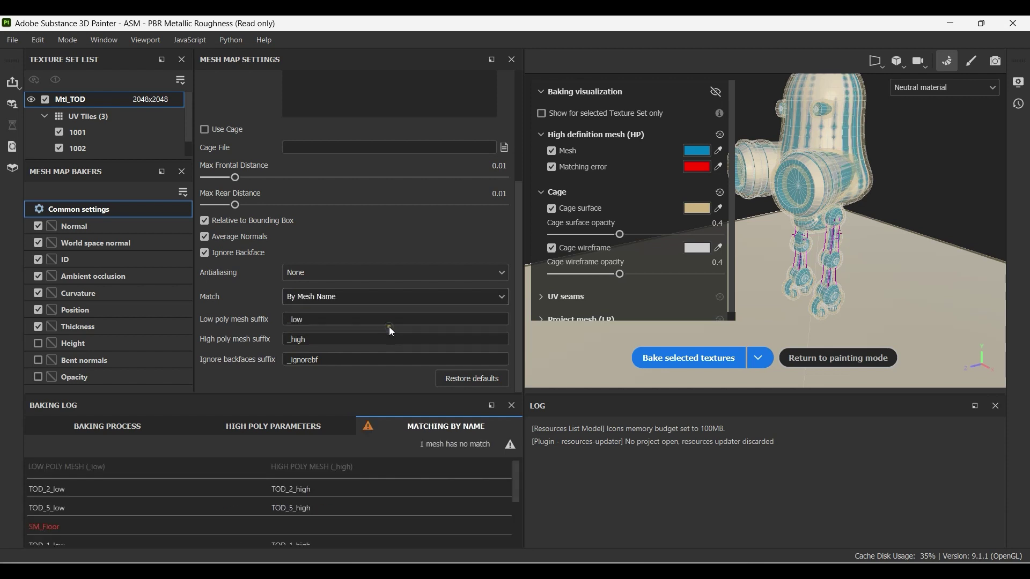
pyautogui.scroll(1, 161, 506)
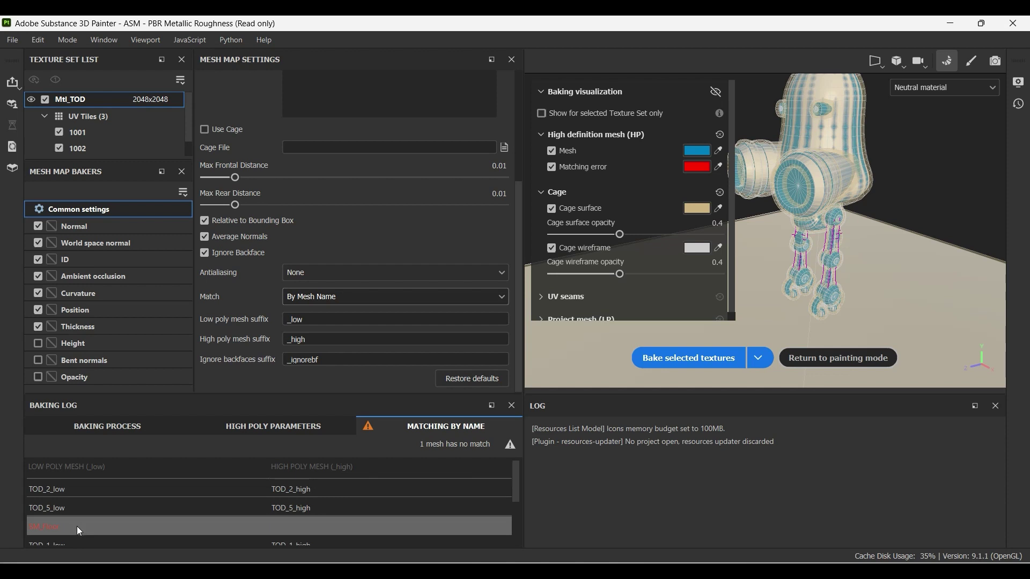
pyautogui.scroll(-1, 80, 536)
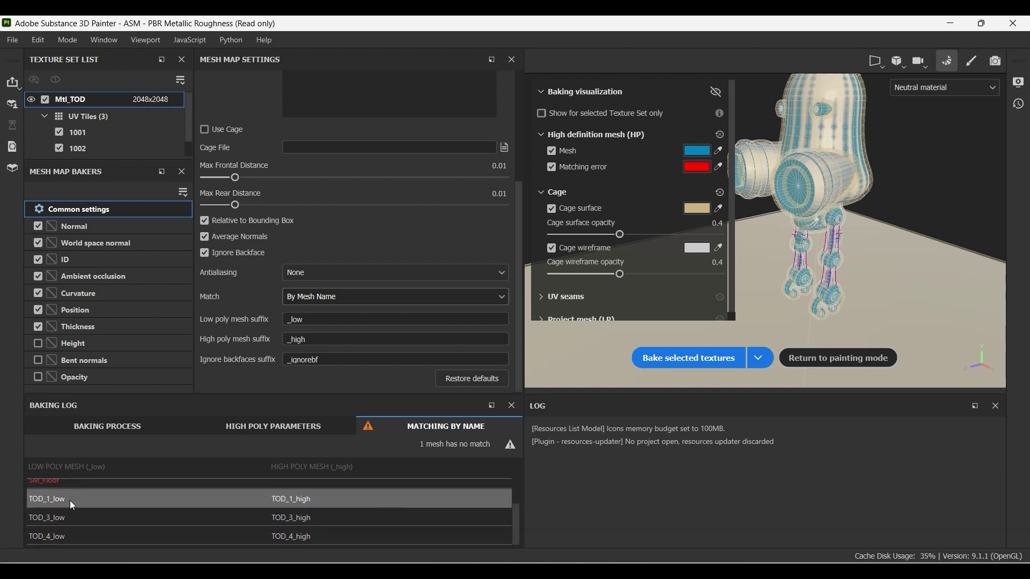
pyautogui.scroll(1, 213, 529)
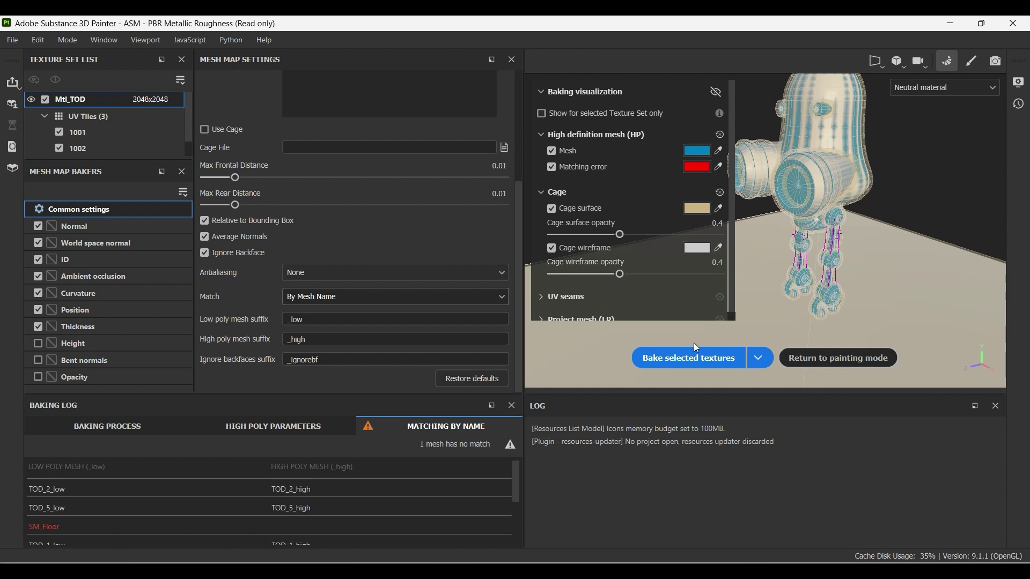
# Bake Normal, World space normal, ID, AO, Curvature, Position and Thickness maps for Mtl_TOD
pyautogui.click(683, 363)
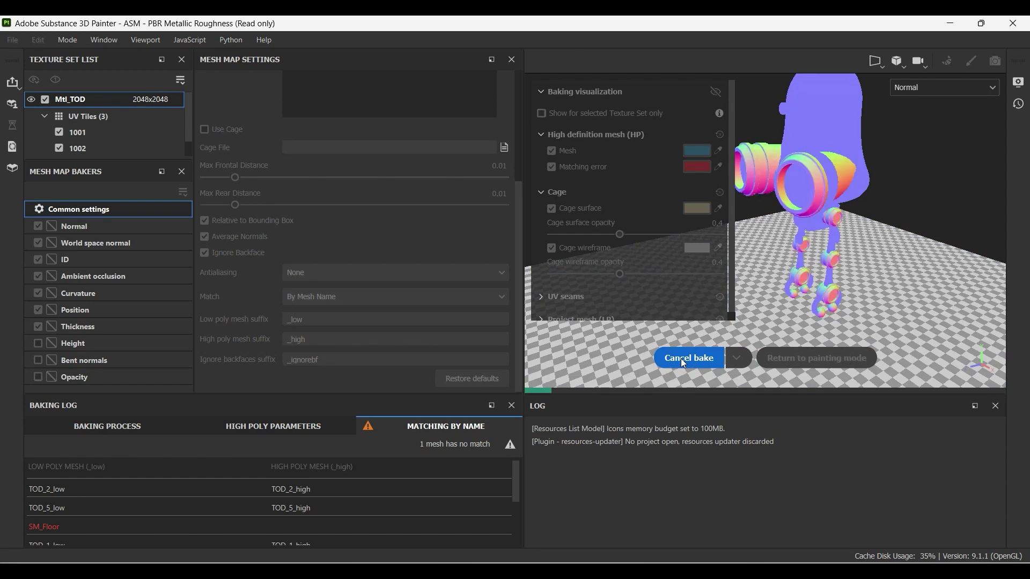
pyautogui.moveTo(788, 289)
pyautogui.keyDown('alt'); pyautogui.mouseDown()
pyautogui.moveTo(816, 274)
pyautogui.moveTo(784, 269)
pyautogui.moveTo(831, 272)
pyautogui.mouseUp(); pyautogui.keyUp('alt')
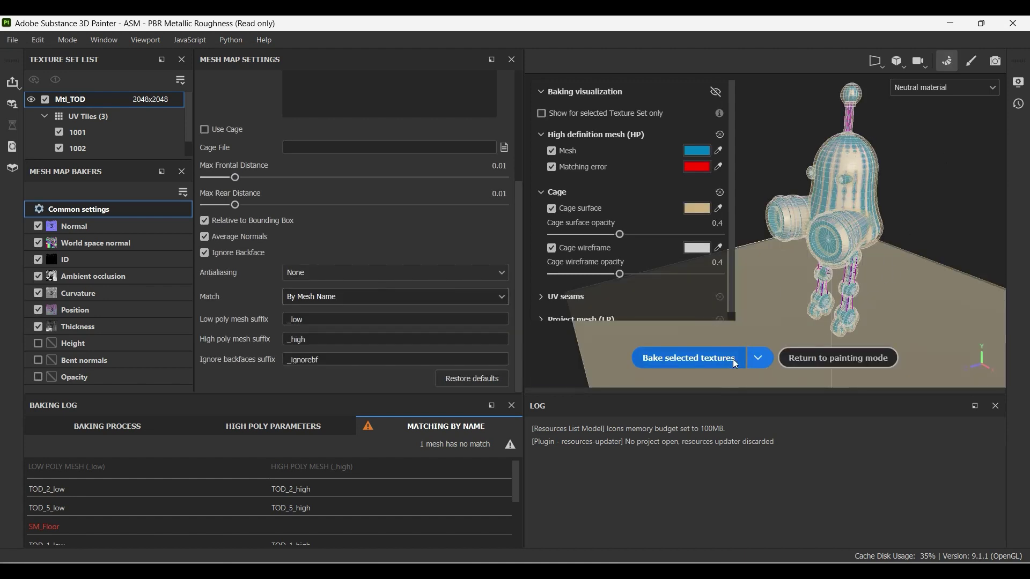
# Return to painting mode and zoom in on the robot's baked ring part
pyautogui.click(844, 359)
pyautogui.keyDown('alt'); pyautogui.moveTo(400, 284); pyautogui.dragTo(462, 261); pyautogui.keyUp('alt')
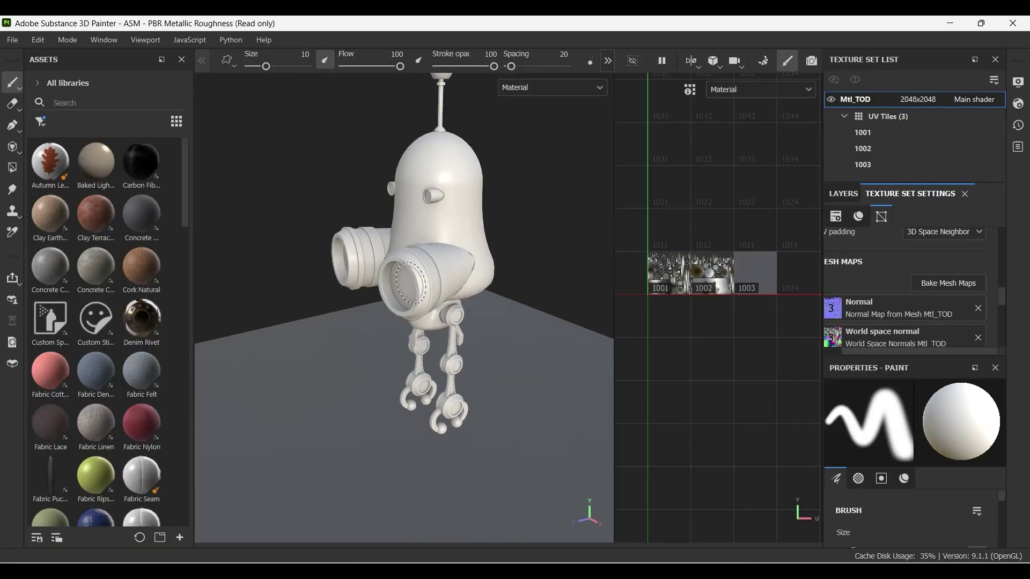
pyautogui.scroll(5, 462, 261)
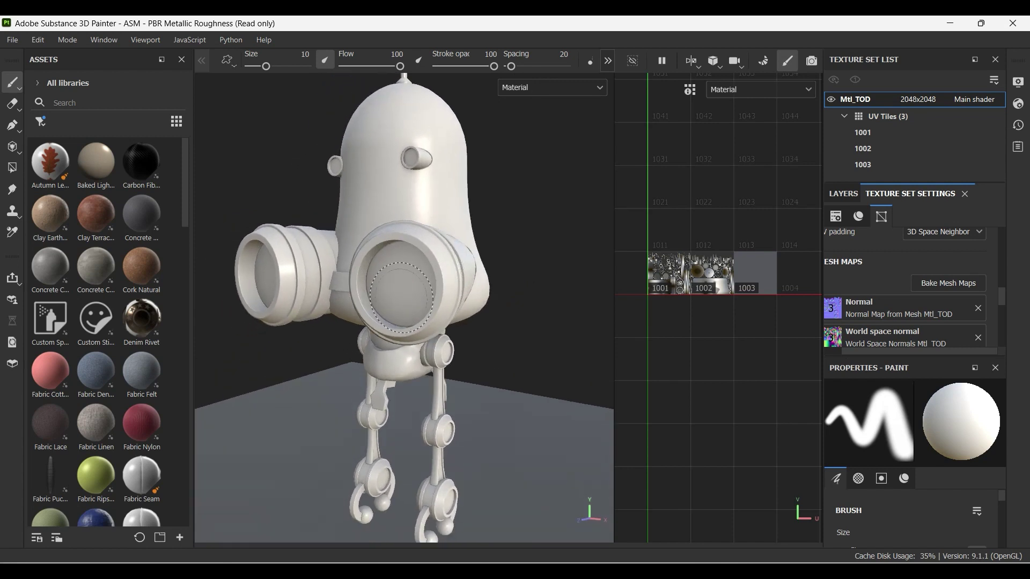
pyautogui.keyDown('alt'); pyautogui.moveTo(399, 257); pyautogui.dragTo(425, 229); pyautogui.keyUp('alt')
pyautogui.scroll(3, 438, 265)
pyautogui.scroll(3, 438, 265)
pyautogui.moveTo(452, 271)
pyautogui.keyDown('alt'); pyautogui.mouseDown()
pyautogui.moveTo(504, 207)
pyautogui.moveTo(496, 199)
pyautogui.mouseUp(); pyautogui.keyUp('alt')
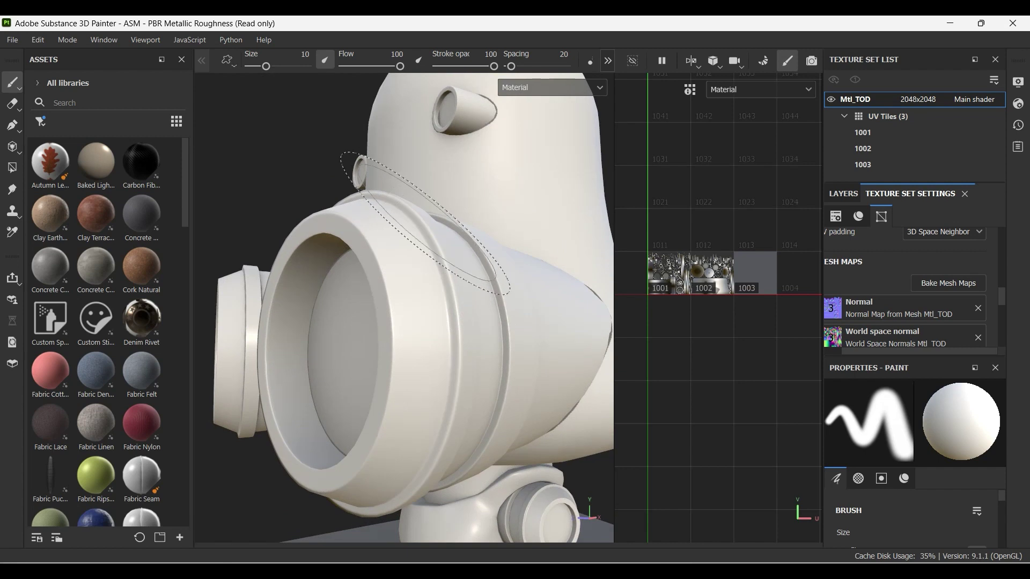
# Inspect both rings' baked details head-on, then turn the robot to face the camera
pyautogui.moveTo(399, 341)
pyautogui.keyDown('alt'); pyautogui.mouseDown()
pyautogui.moveTo(472, 306)
pyautogui.moveTo(437, 298)
pyautogui.moveTo(380, 361)
pyautogui.mouseUp(); pyautogui.keyUp('alt')
pyautogui.scroll(3, 437, 299)
pyautogui.scroll(-3, 403, 295)
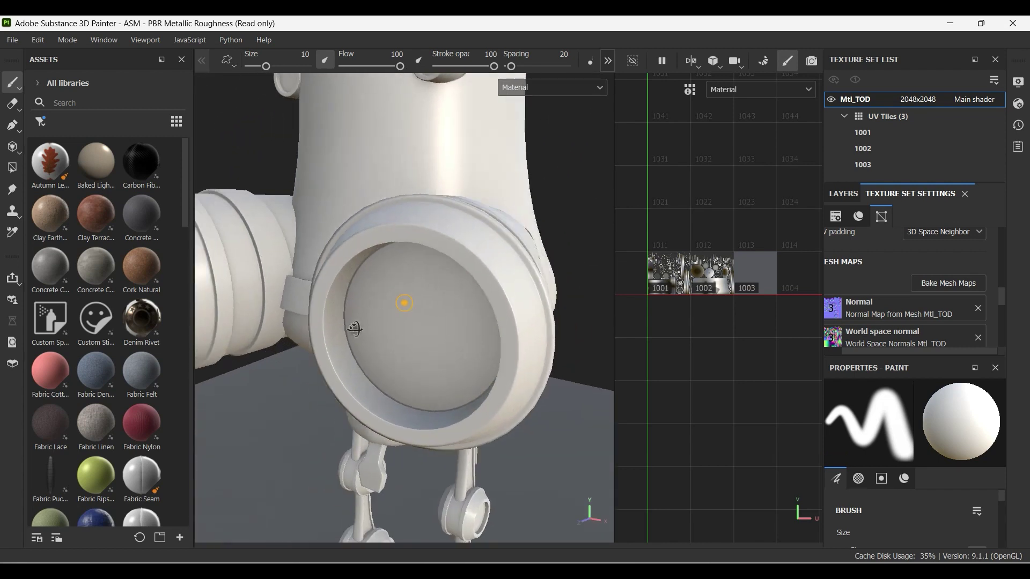
pyautogui.scroll(-3, 408, 246)
pyautogui.moveTo(395, 265)
pyautogui.keyDown('alt'); pyautogui.mouseDown()
pyautogui.moveTo(399, 151)
pyautogui.moveTo(486, 161)
pyautogui.mouseUp(); pyautogui.keyUp('alt')
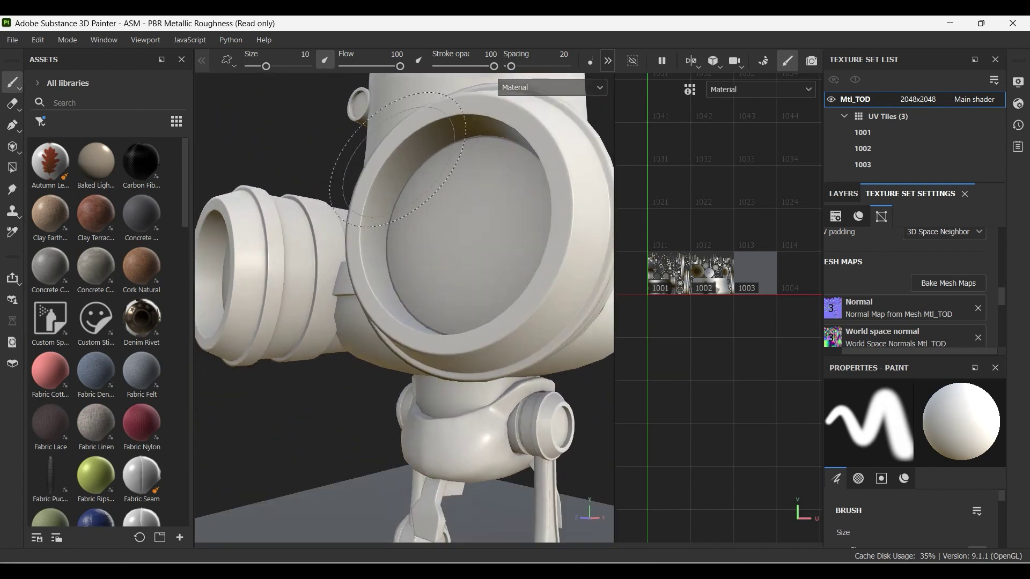
pyautogui.scroll(3, 375, 290)
pyautogui.moveTo(375, 289)
pyautogui.keyDown('alt'); pyautogui.mouseDown()
pyautogui.moveTo(397, 324)
pyautogui.moveTo(457, 272)
pyautogui.moveTo(427, 218)
pyautogui.mouseUp(); pyautogui.keyUp('alt')
pyautogui.scroll(-3, 397, 324)
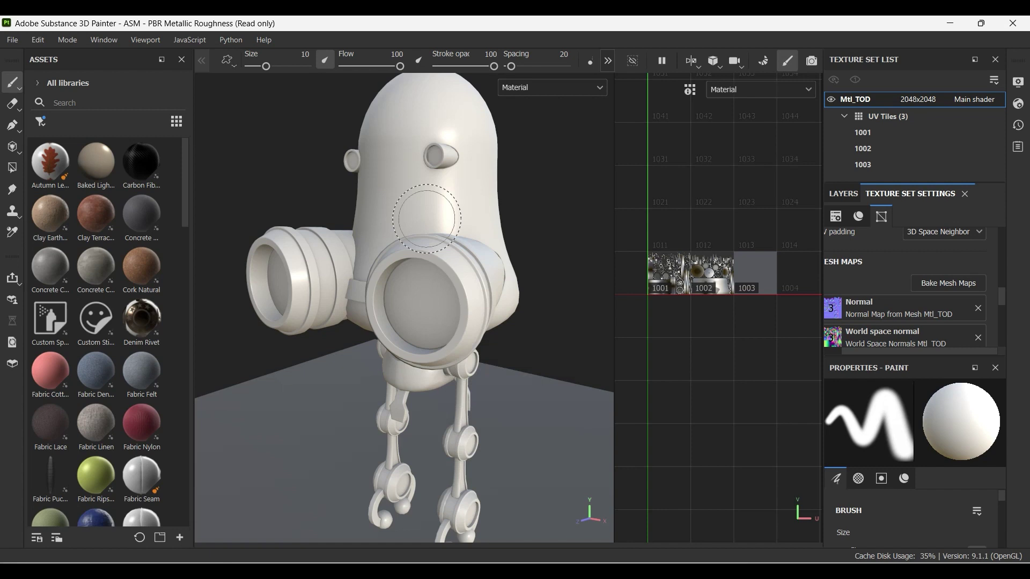
pyautogui.moveTo(426, 219)
pyautogui.keyDown('alt'); pyautogui.mouseDown()
pyautogui.moveTo(423, 267)
pyautogui.moveTo(345, 325)
pyautogui.moveTo(387, 320)
pyautogui.mouseUp(); pyautogui.keyUp('alt')
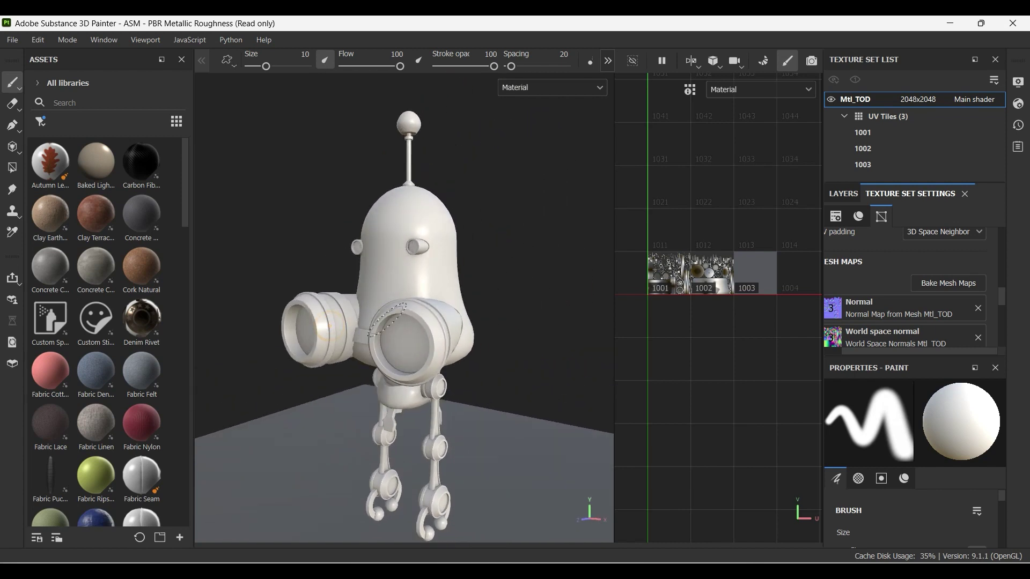